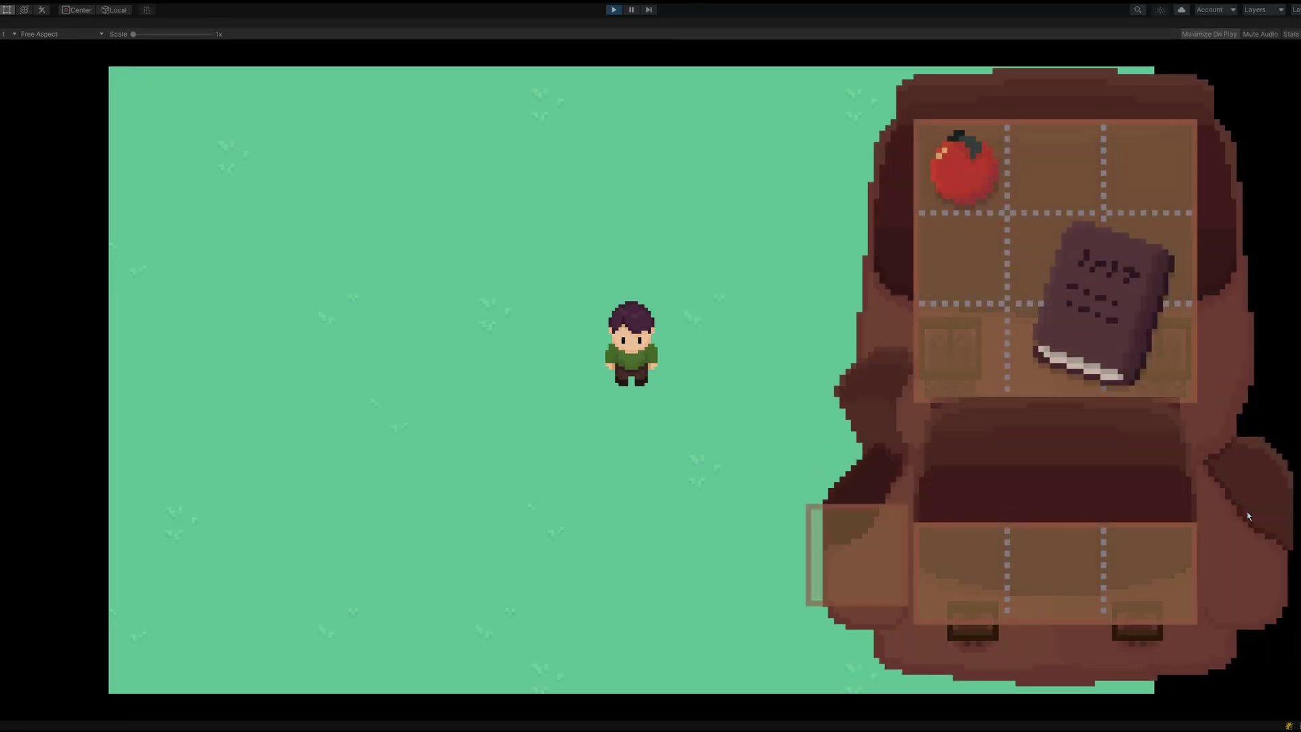
# Move the book and apple in the play-mode backpack, then shift the right pocket image slightly right.
pyautogui.moveTo(1102, 319); pyautogui.dragTo(1081, 366)
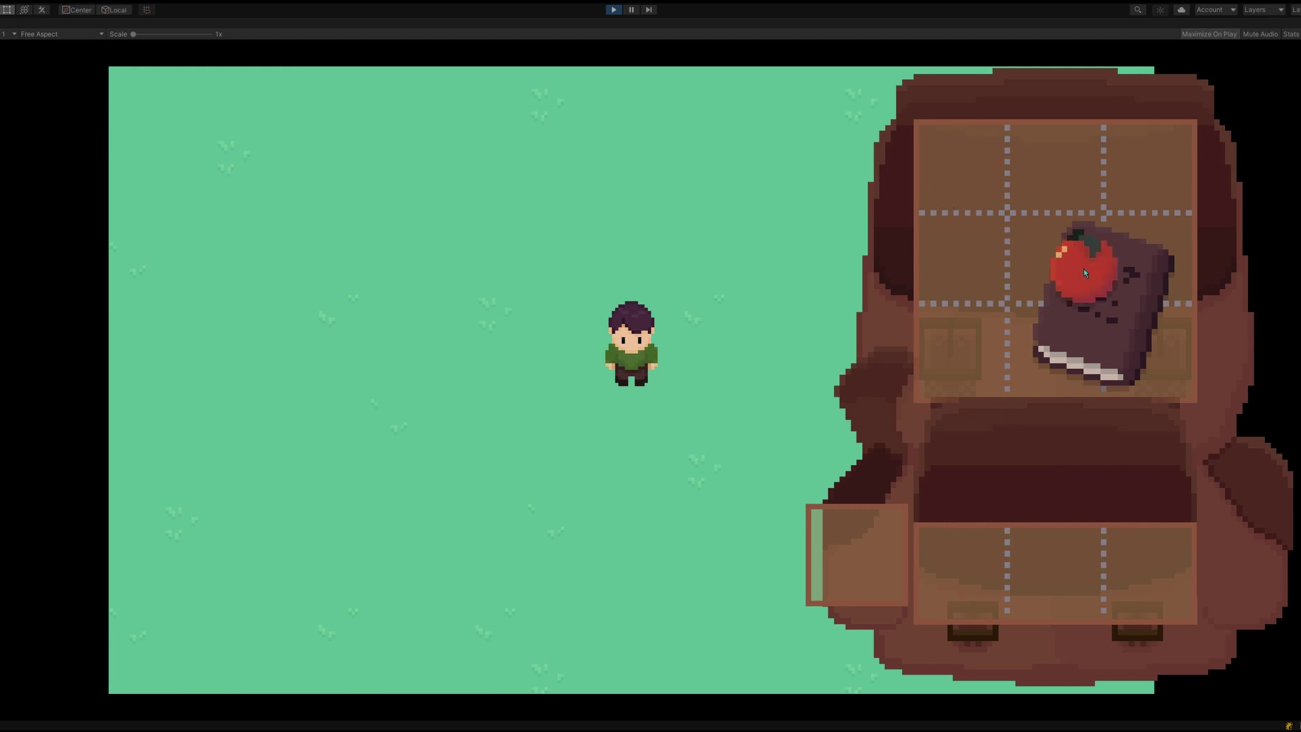
pyautogui.moveTo(1084, 274); pyautogui.dragTo(961, 251)
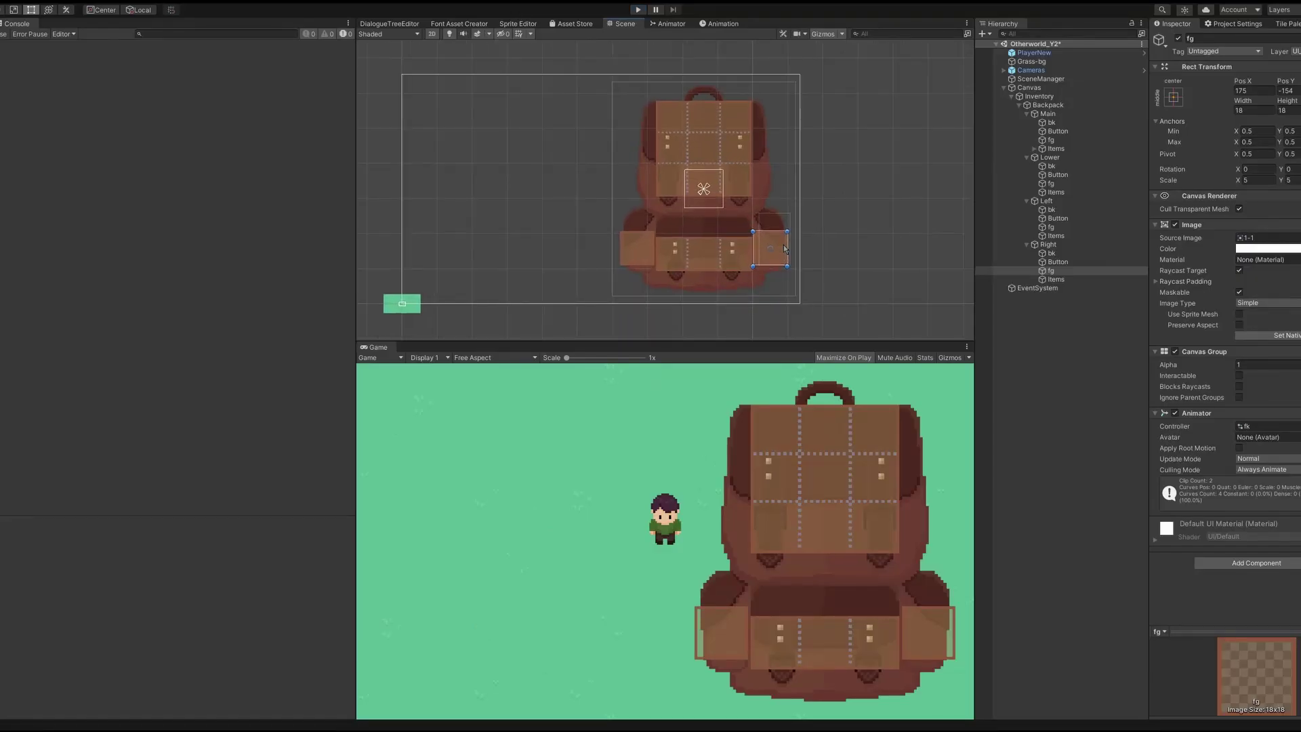
pyautogui.scroll(2, 785, 249)
pyautogui.moveTo(773, 238); pyautogui.dragTo(829, 277, button='middle')
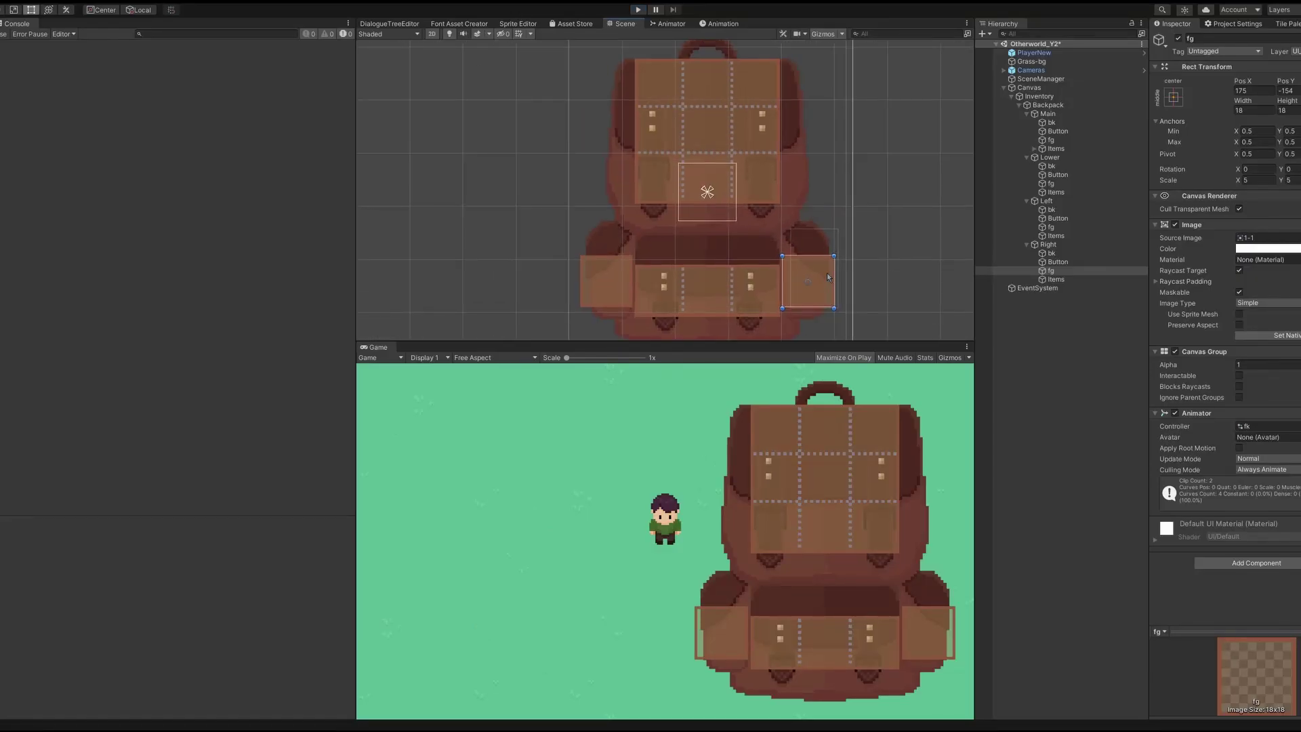
pyautogui.moveTo(828, 277)
pyautogui.mouseDown()
pyautogui.moveTo(817, 256)
pyautogui.moveTo(838, 298)
pyautogui.moveTo(826, 280)
pyautogui.mouseUp()
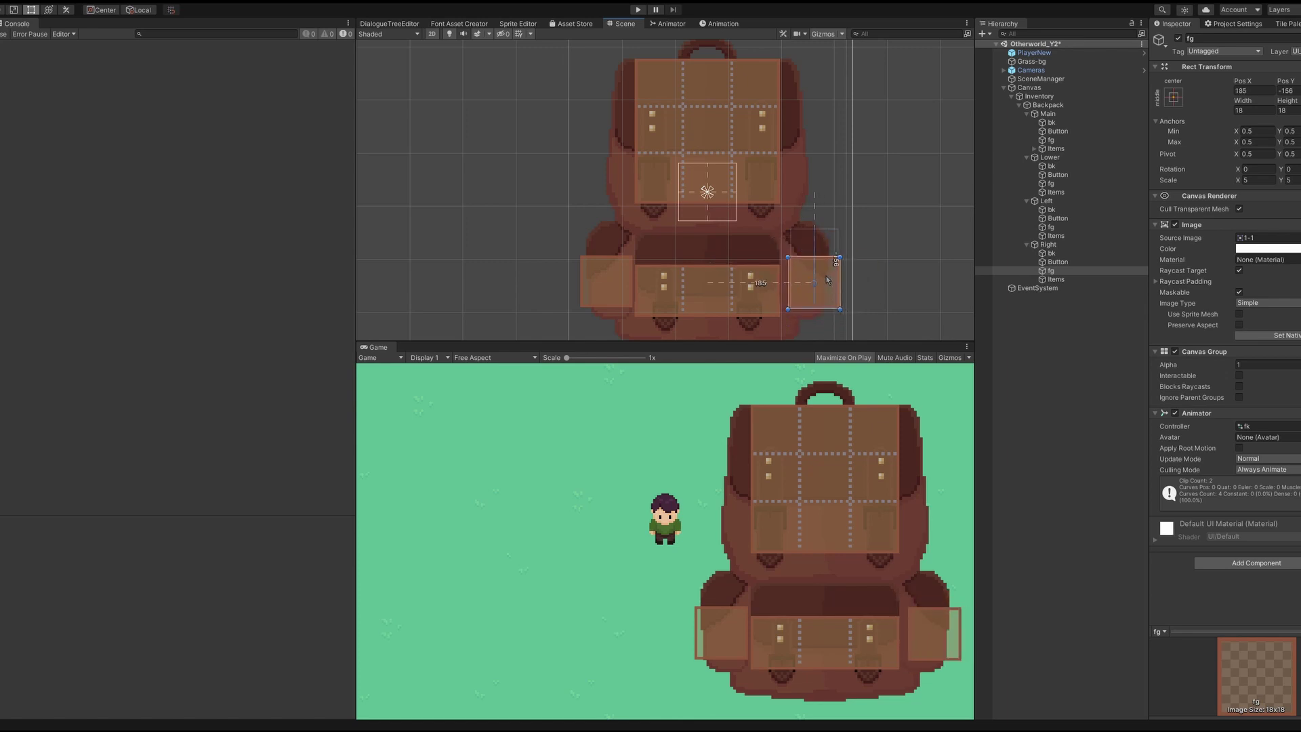
# Select Right/bk, then ask the hunter who he is and reply 'Only one hunter?'.
pyautogui.click(698, 277)
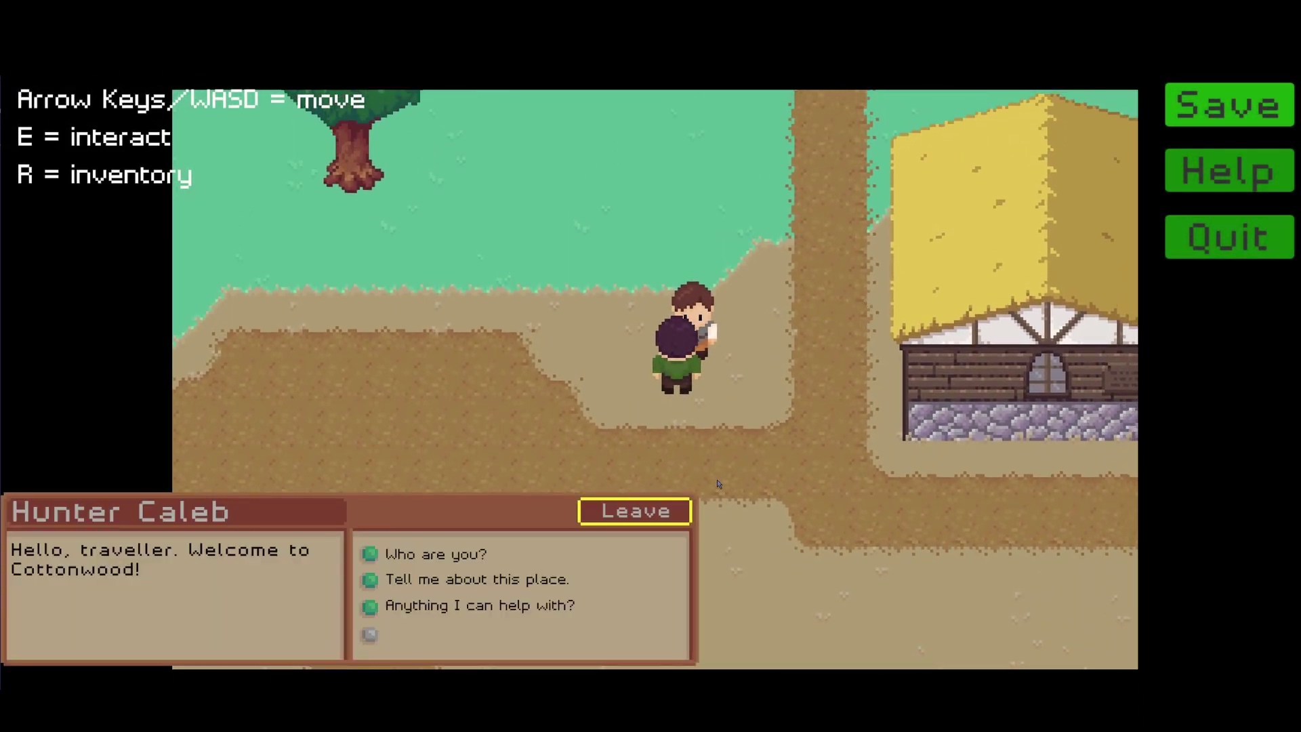
pyautogui.click(412, 556)
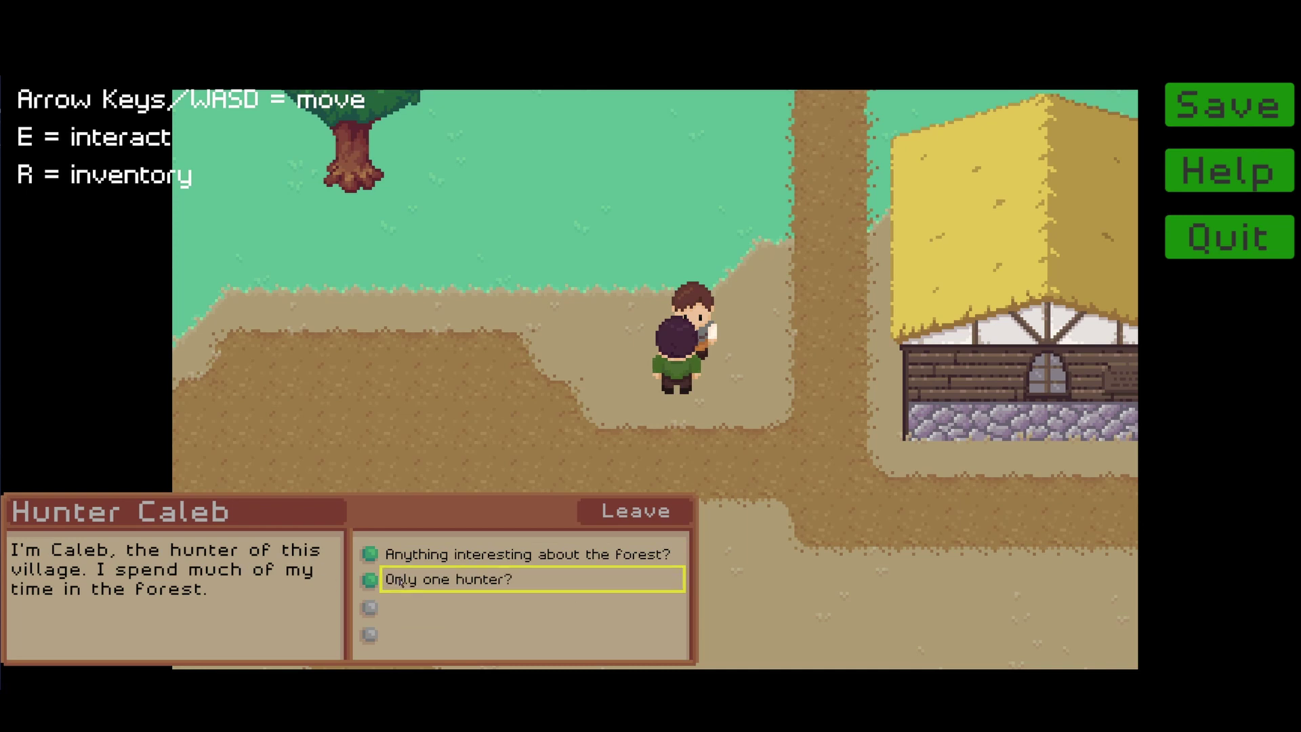
pyautogui.click(401, 583)
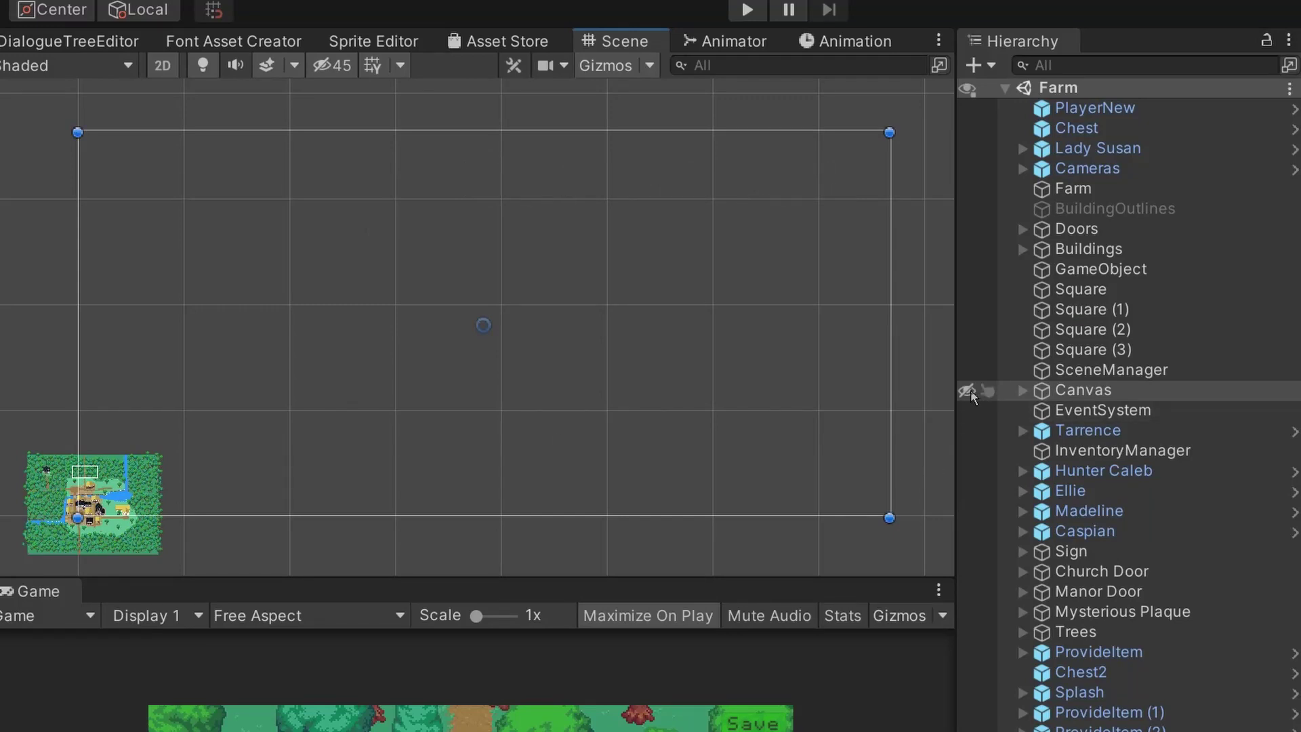
# Make the farm Canvas visible and drag its Talkbar dialogue panel to the right.
pyautogui.click(967, 391)
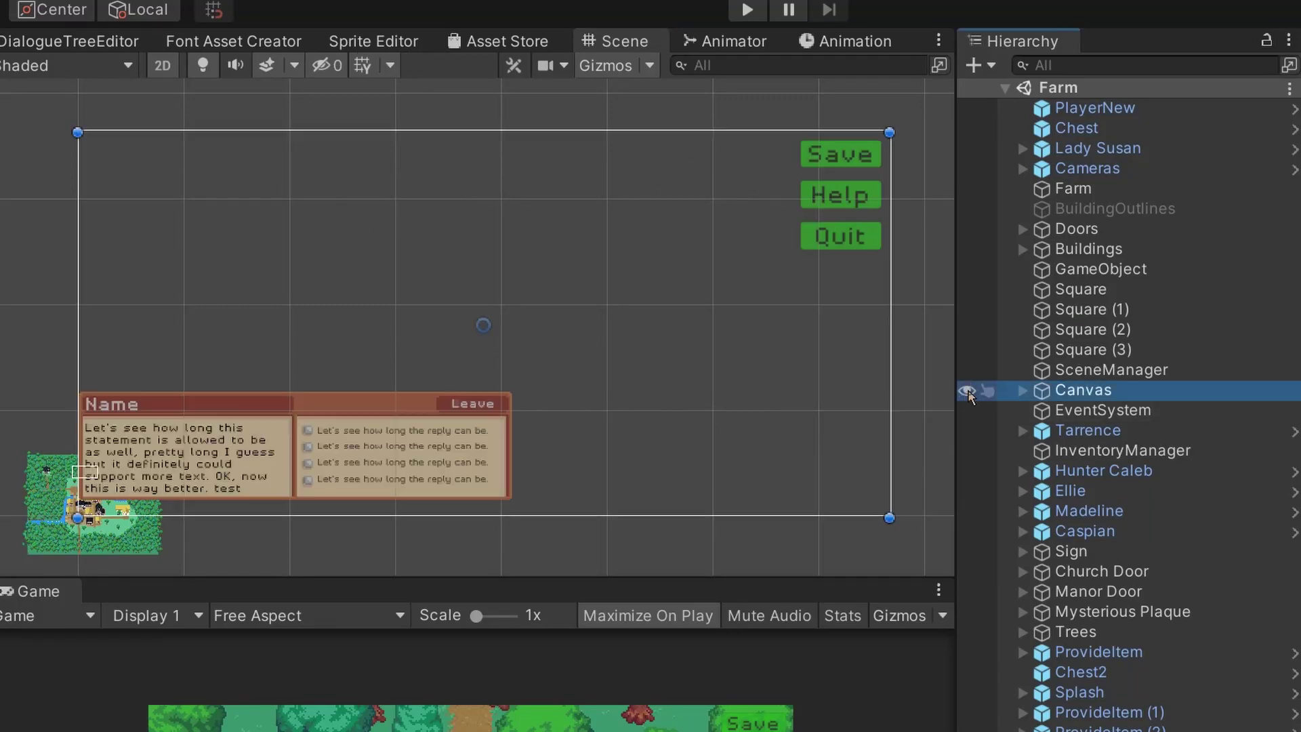
pyautogui.click(1024, 392)
pyautogui.click(1048, 433)
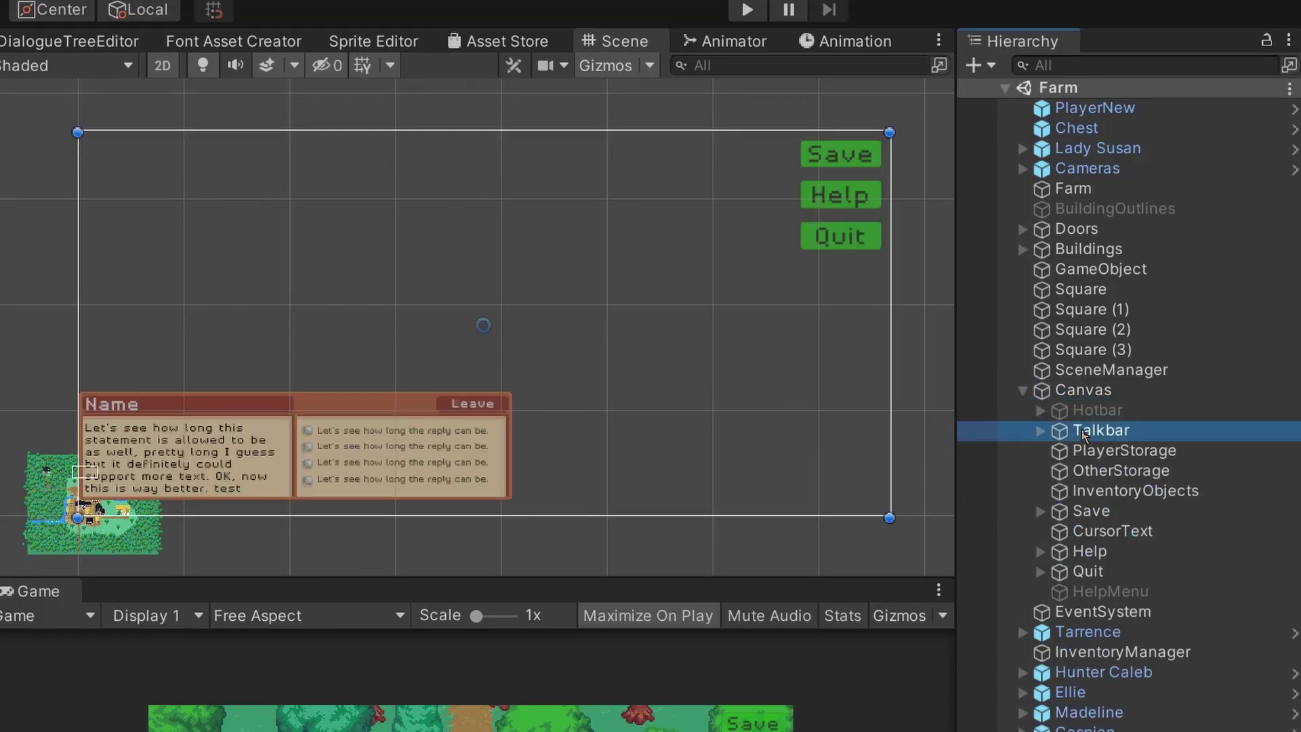
pyautogui.moveTo(432, 446); pyautogui.dragTo(708, 446)
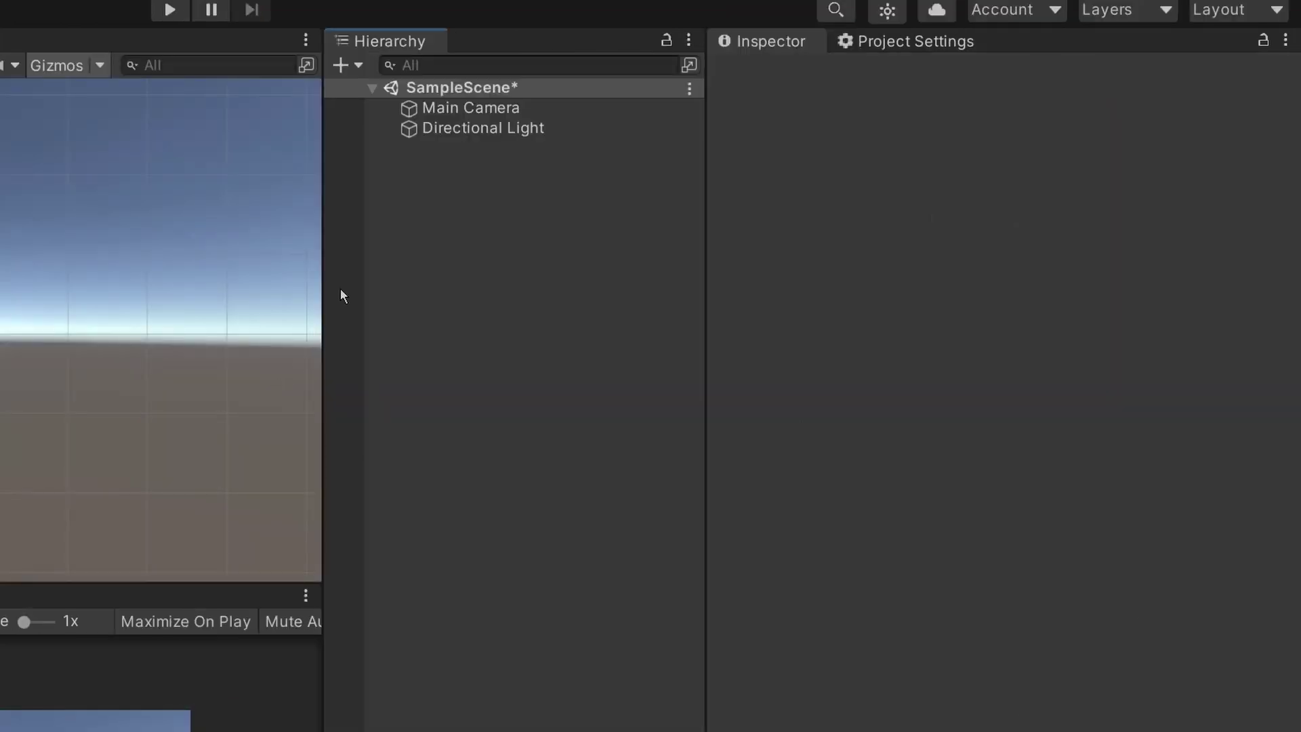
# Create a UI Button in SampleScene from the Hierarchy context menu and select the new Canvas.
pyautogui.rightClick(438, 156)
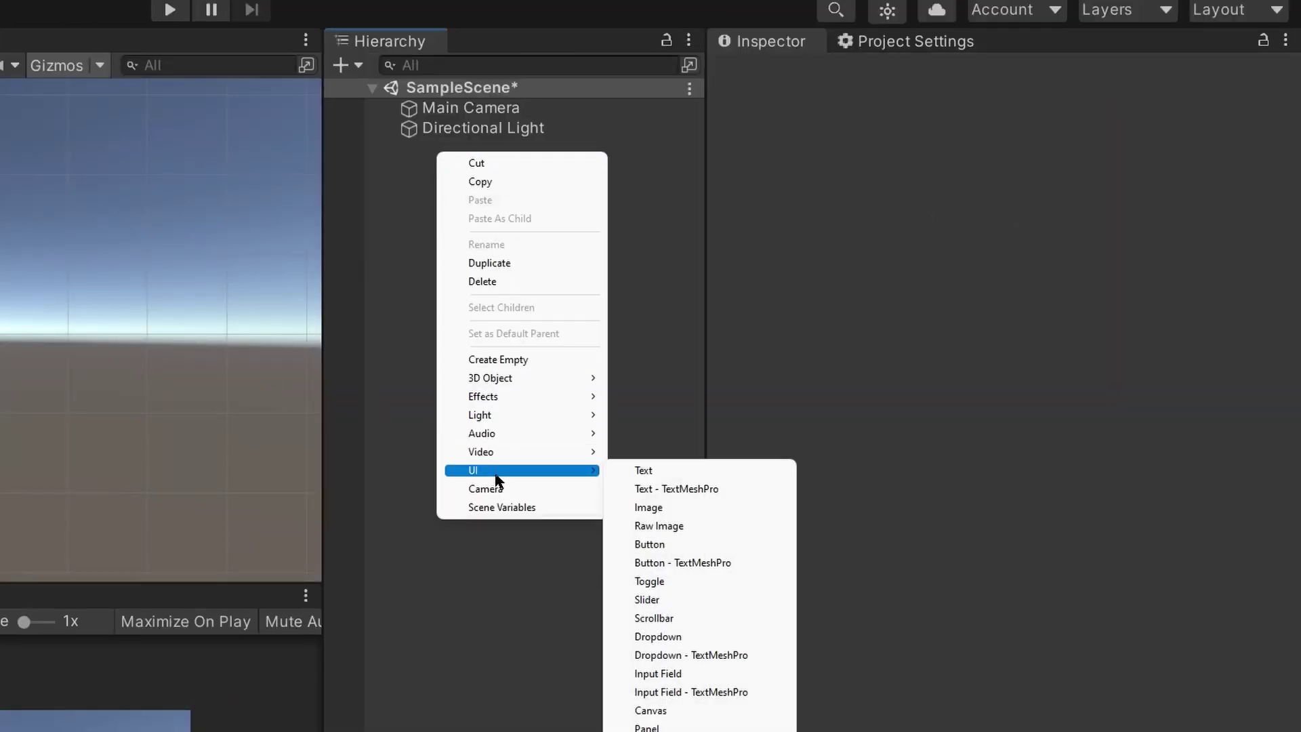
pyautogui.click(649, 543)
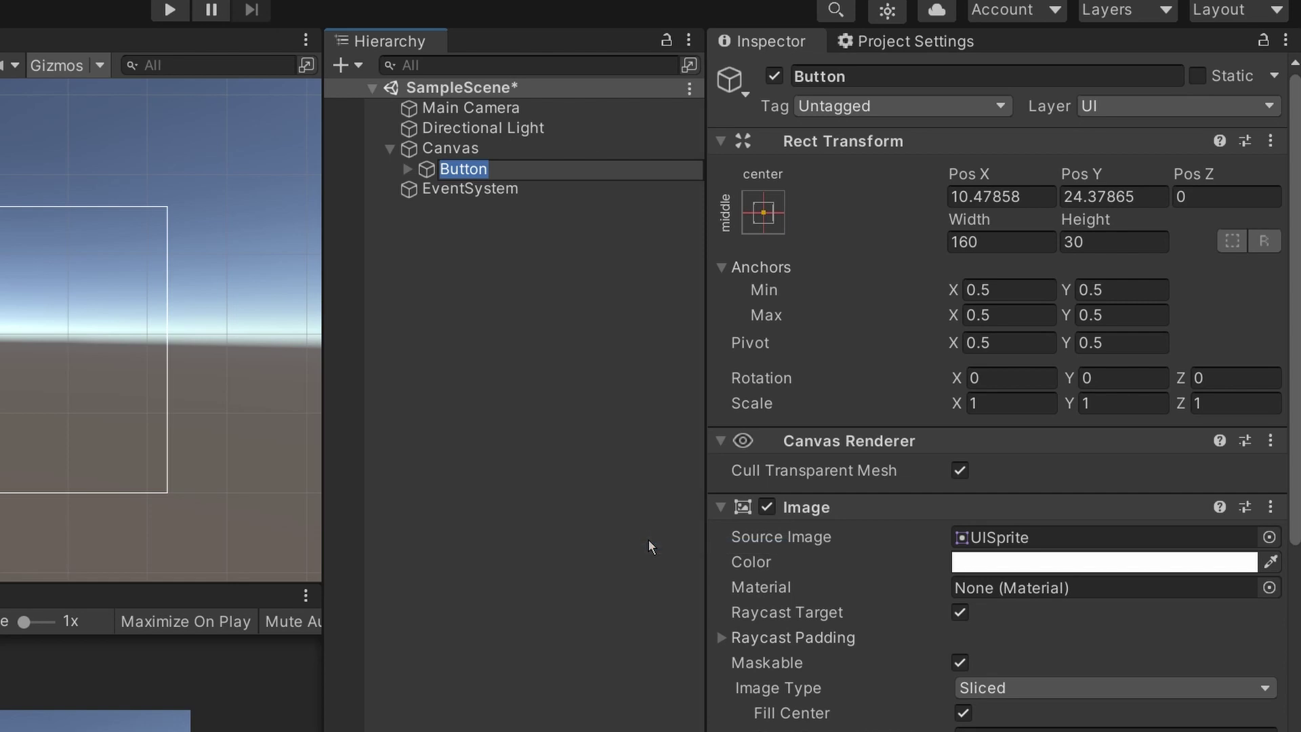
pyautogui.click(566, 438)
pyautogui.click(426, 150)
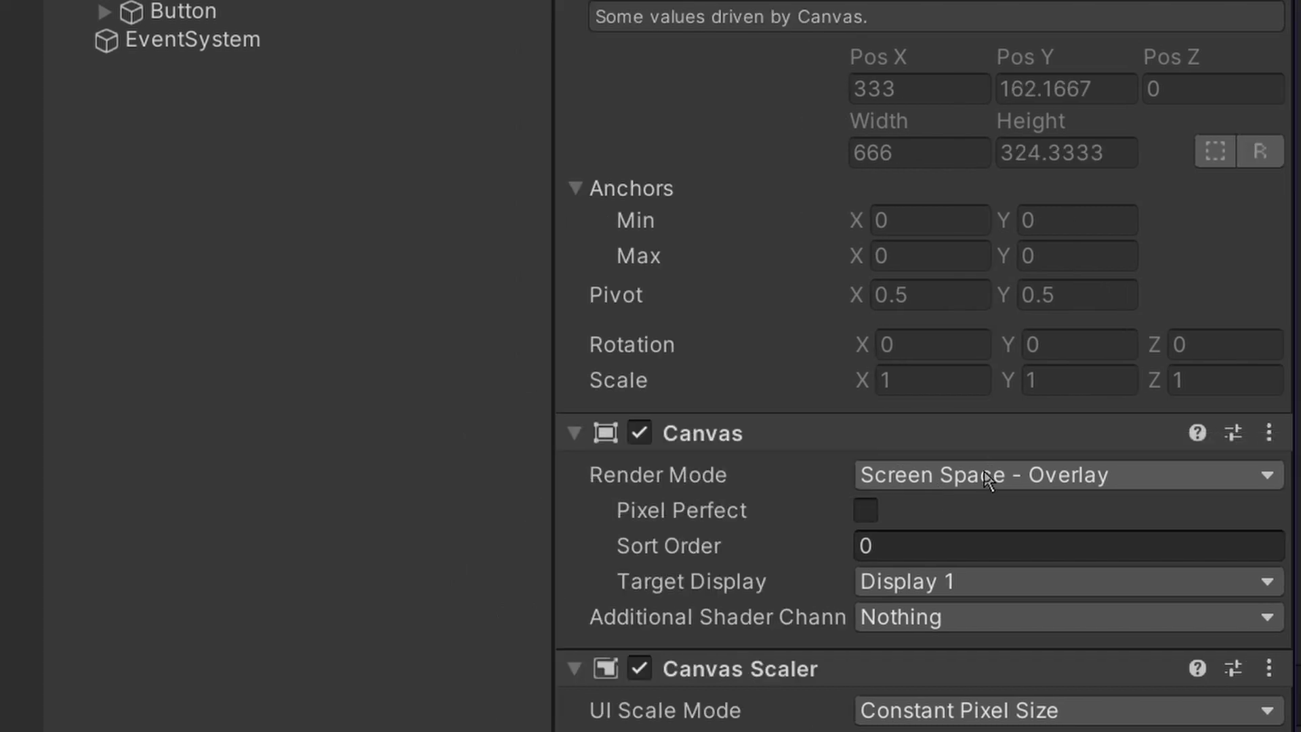
# Leave the Canvas in Screen Space - Overlay and inspect the Main Camera.
pyautogui.click(995, 475)
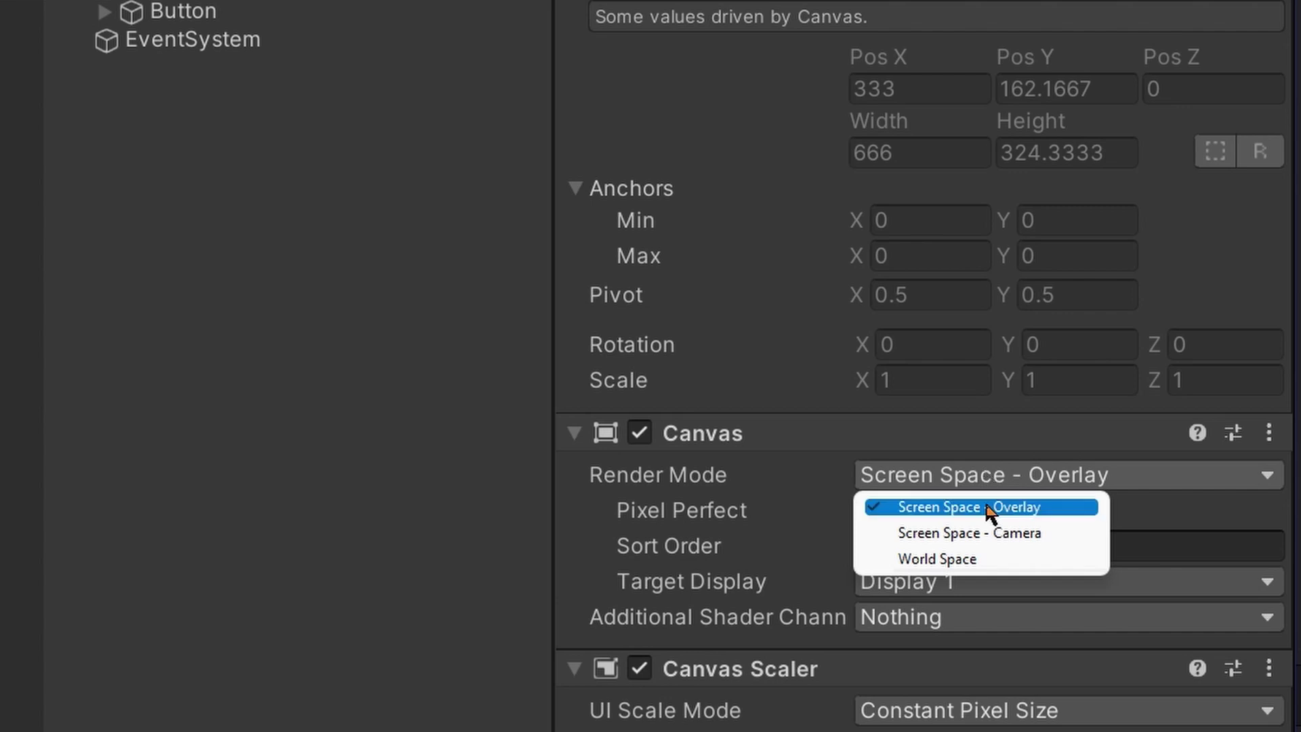
pyautogui.click(986, 505)
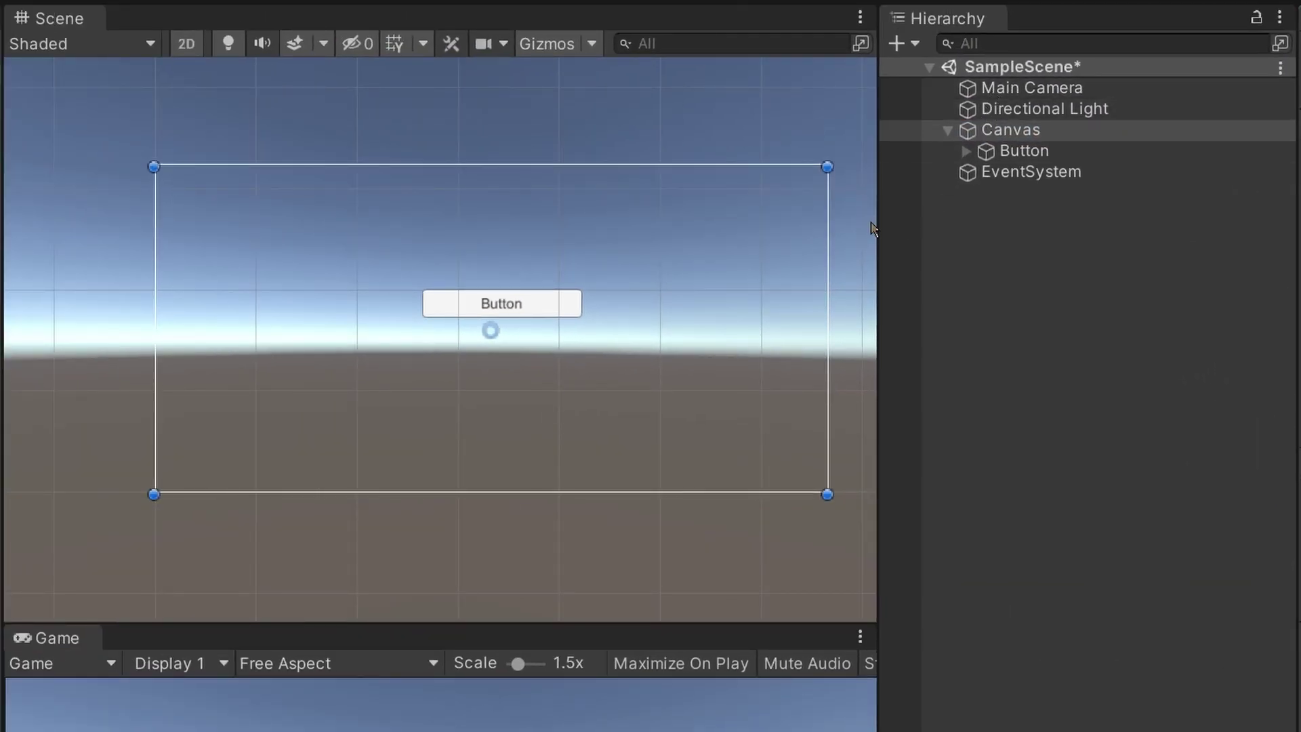
pyautogui.click(989, 88)
pyautogui.moveTo(878, 244); pyautogui.dragTo(915, 254)
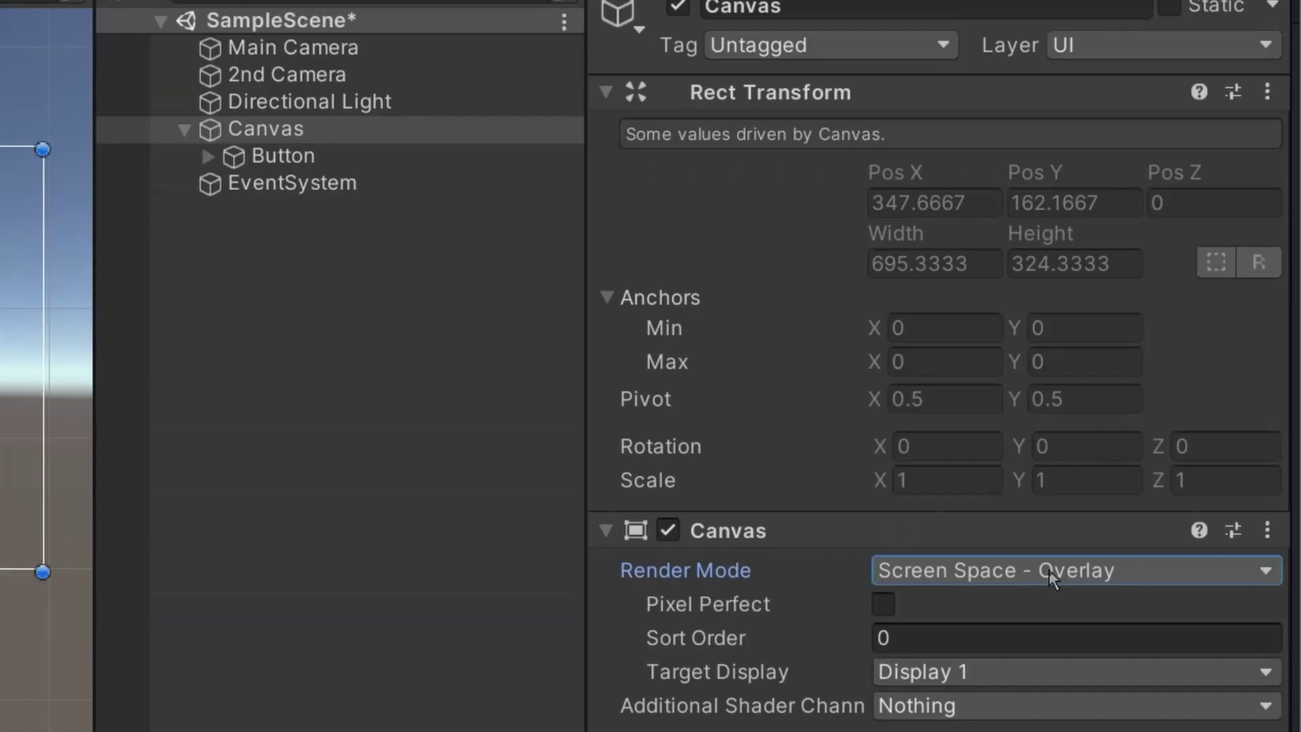
# Switch the Canvas to Screen Space - Camera with 2nd Camera as its Render Camera.
pyautogui.click(1051, 571)
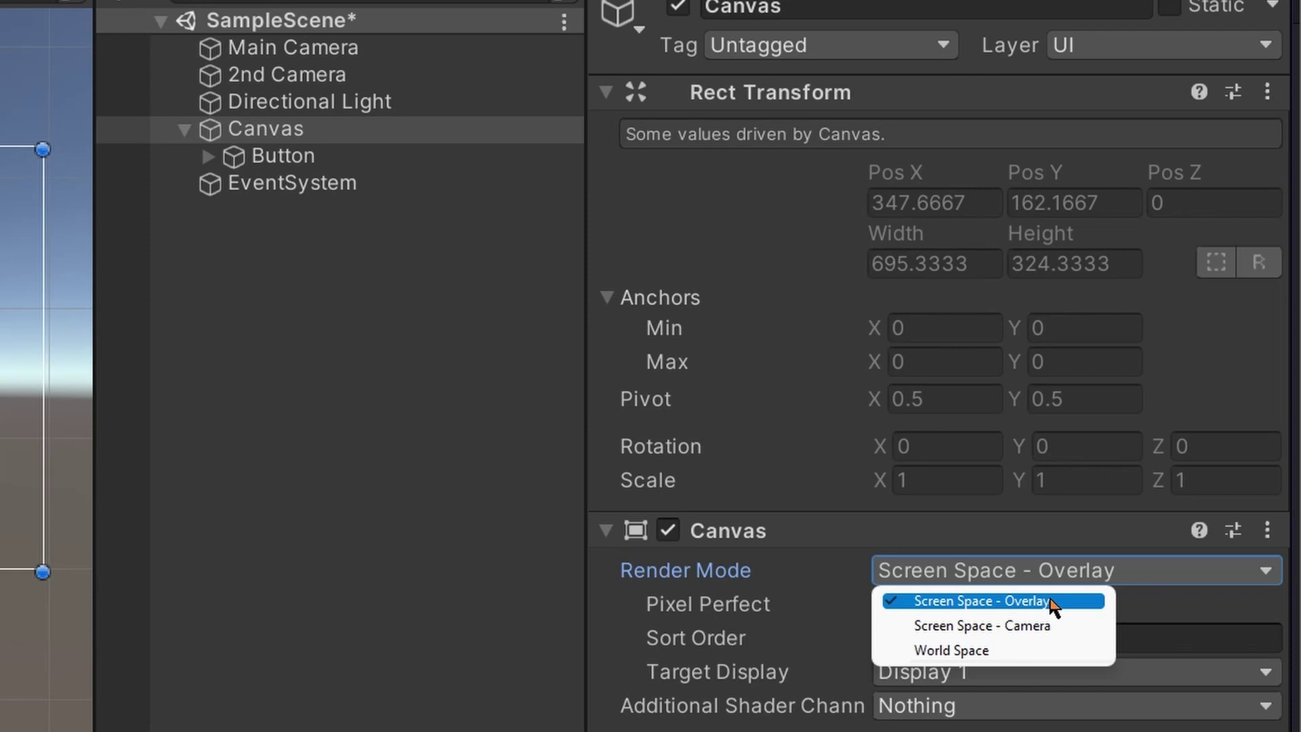
pyautogui.click(1047, 625)
pyautogui.moveTo(285, 74); pyautogui.dragTo(1026, 640)
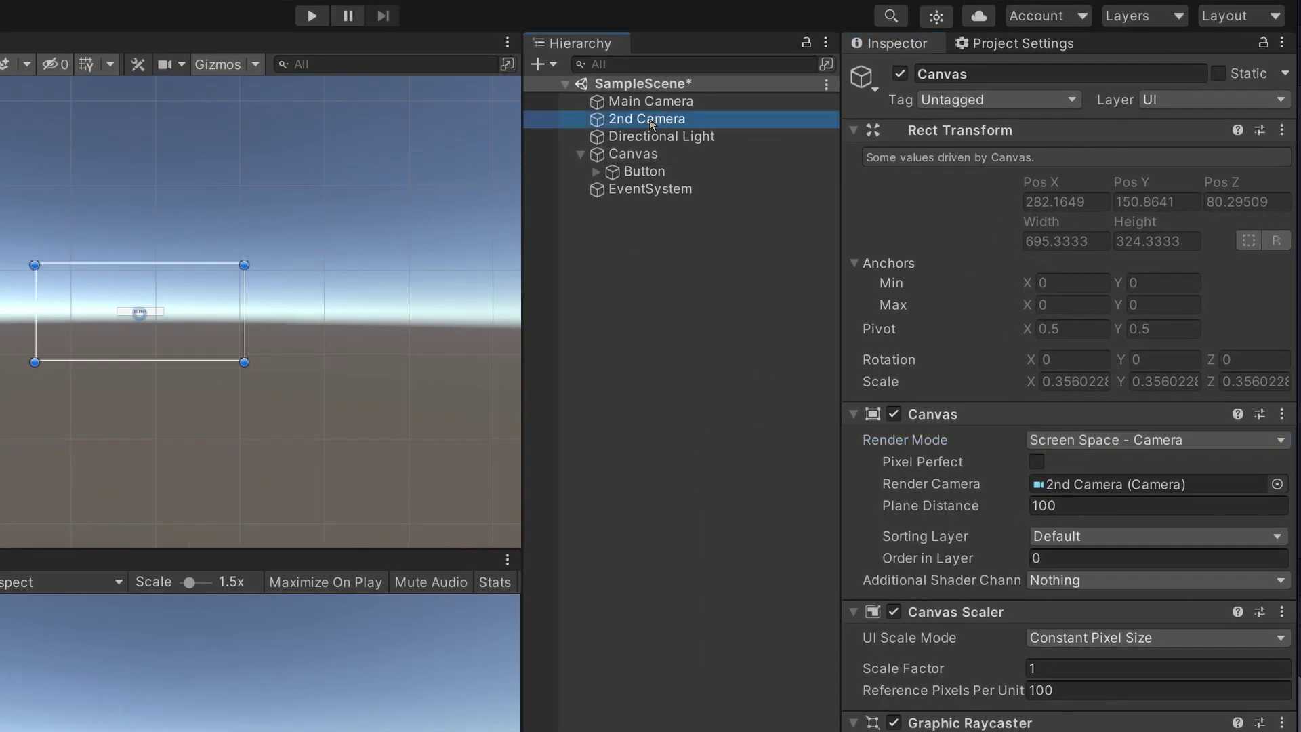
# Compare the two cameras and widen the 2nd Camera's Field of View to 140.
pyautogui.click(491, 100)
pyautogui.click(493, 79)
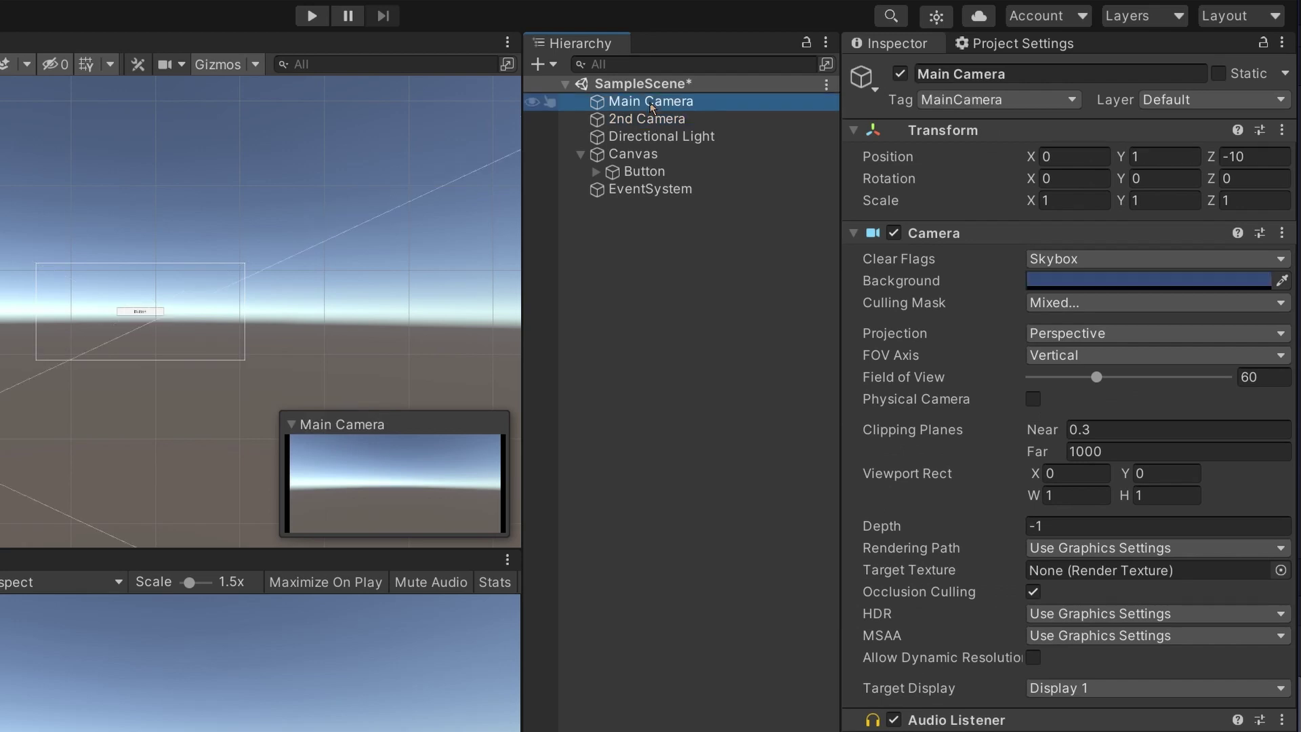
pyautogui.click(652, 121)
pyautogui.click(651, 102)
pyautogui.click(647, 119)
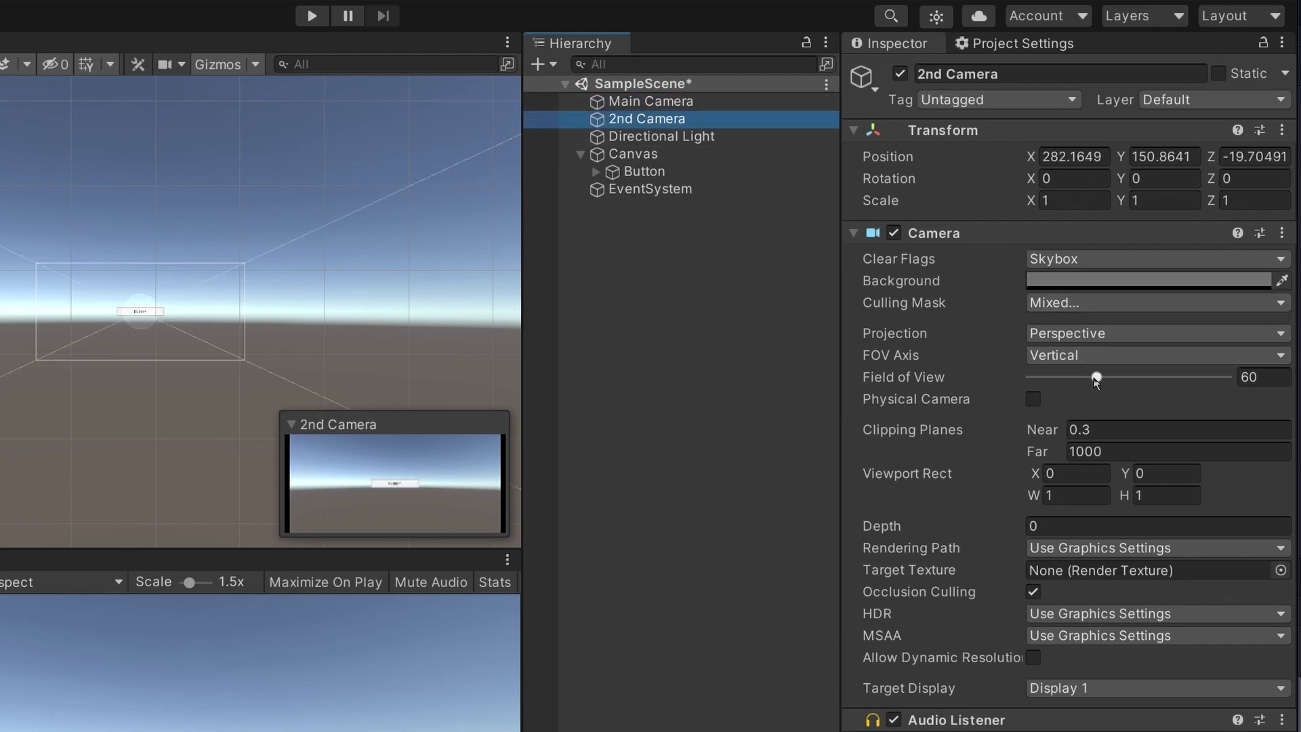
pyautogui.moveTo(1096, 378); pyautogui.dragTo(1184, 378)
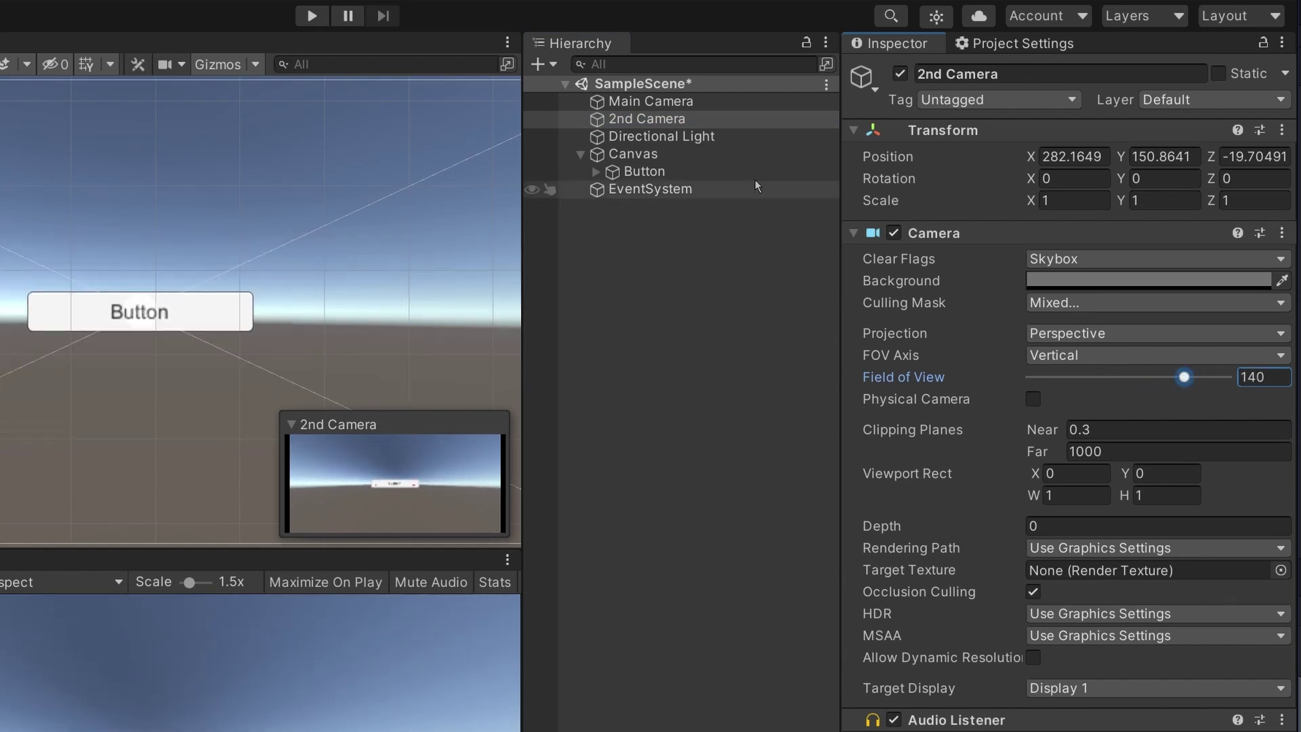
pyautogui.click(650, 101)
# Set the Canvas to World Space, Main Camera as Event Camera, and stretch Scale X to 1.42.
pyautogui.click(633, 154)
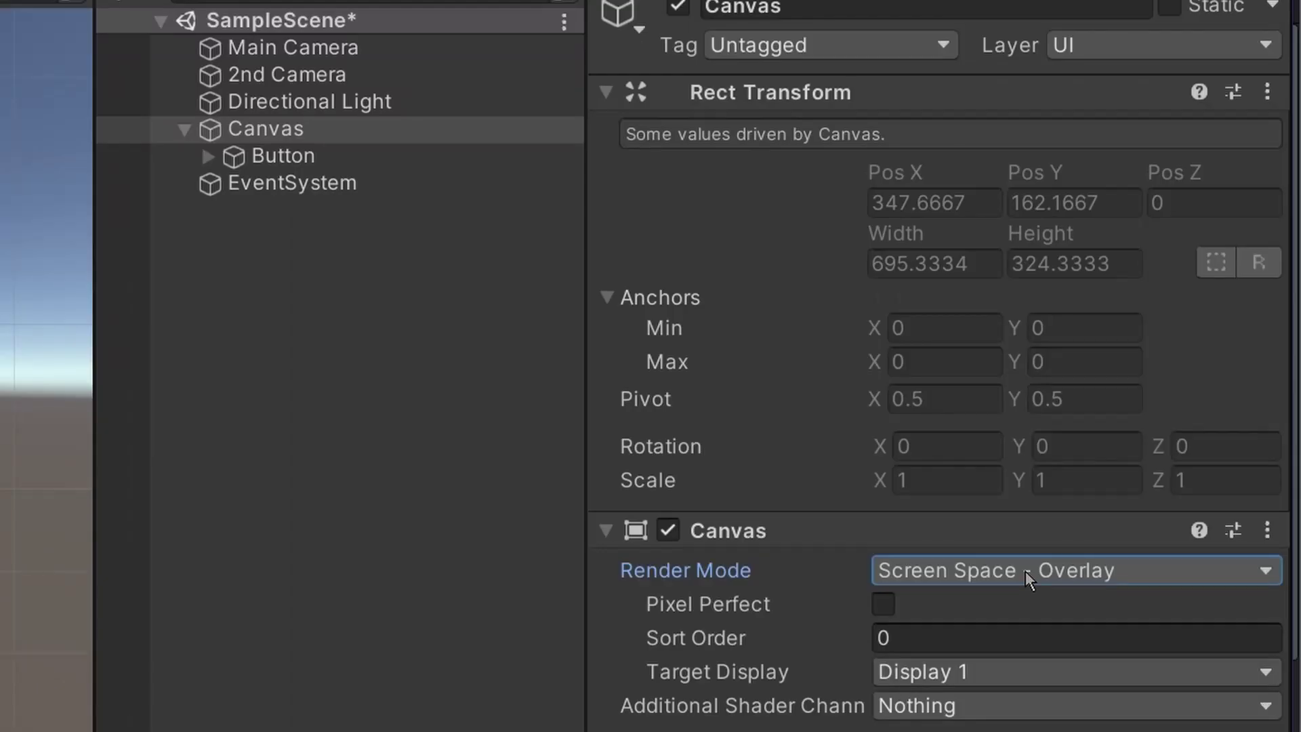
pyautogui.click(1028, 580)
pyautogui.click(1039, 649)
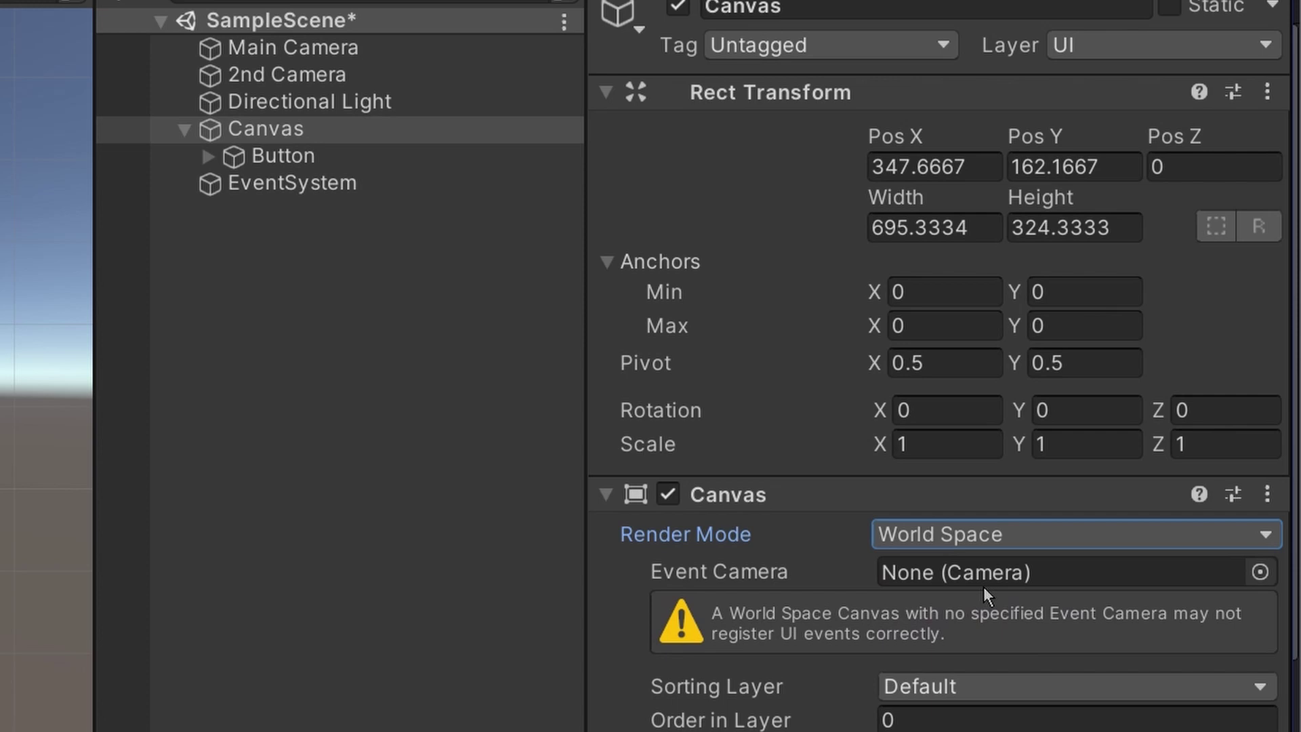
pyautogui.moveTo(369, 49); pyautogui.dragTo(963, 576)
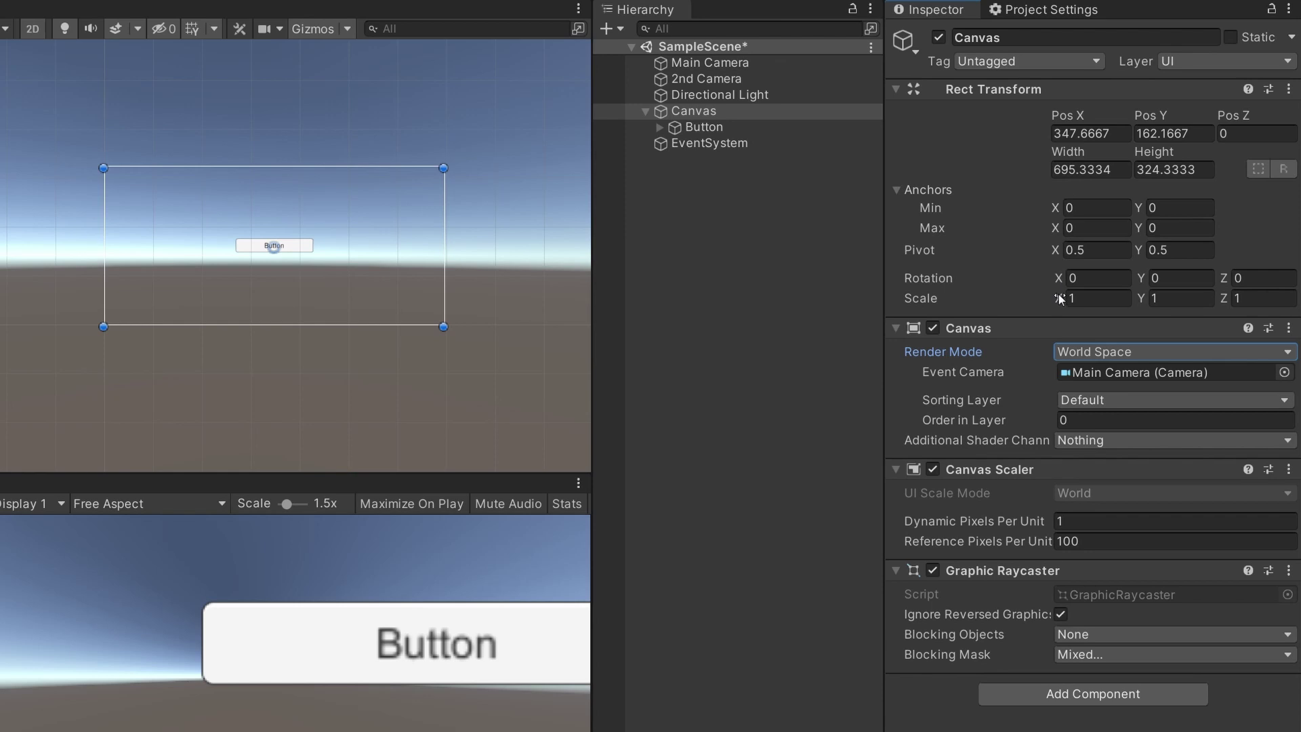
pyautogui.click(884, 444)
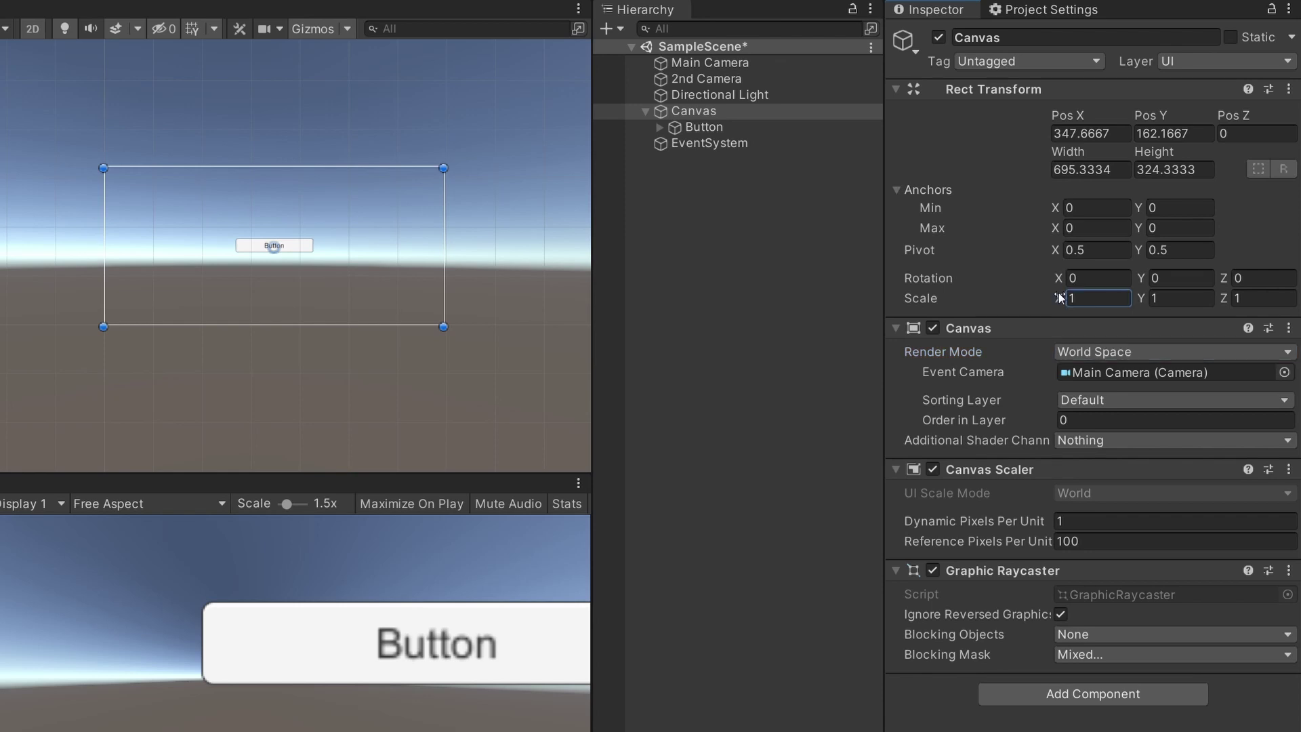
pyautogui.moveTo(1061, 298); pyautogui.dragTo(1193, 293)
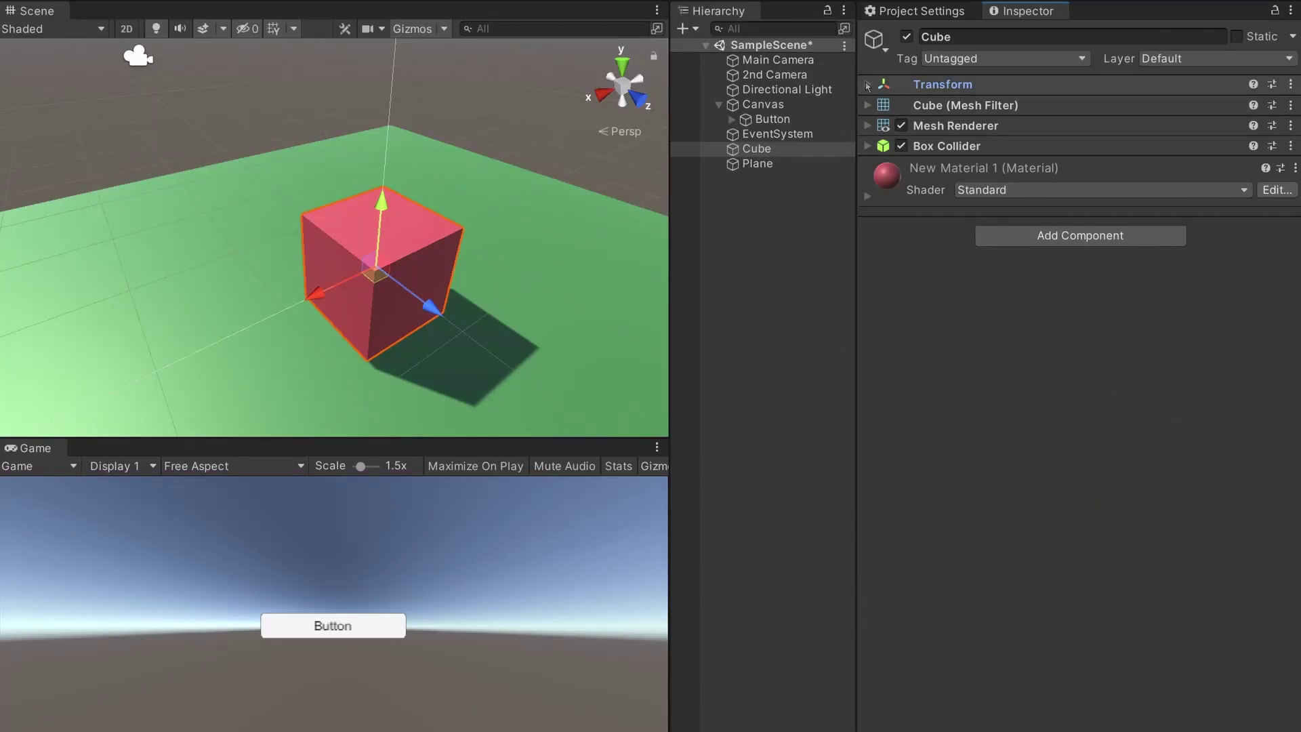
# Nudge the cube to X 0.77, then expand the Button's Rect Transform and toggle its Anchors foldout.
pyautogui.click(867, 84)
pyautogui.moveTo(1044, 107); pyautogui.dragTo(1064, 148)
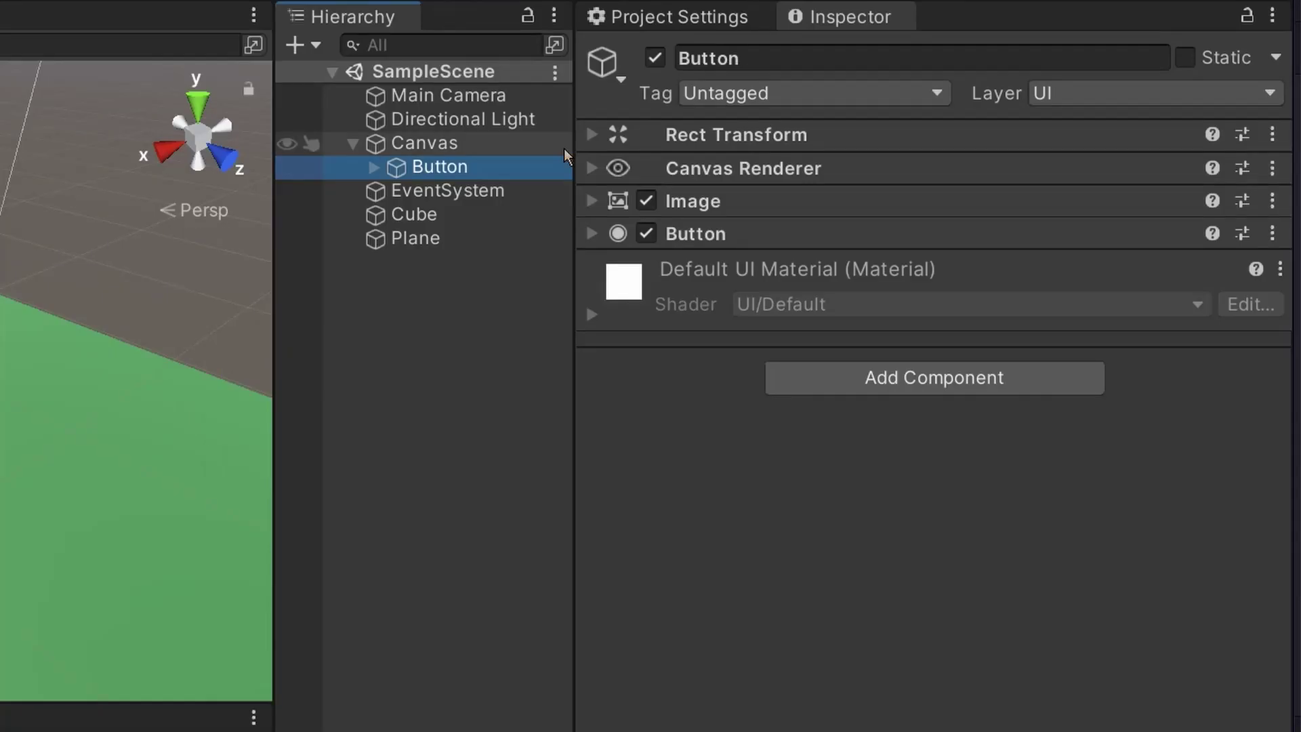
pyautogui.click(592, 135)
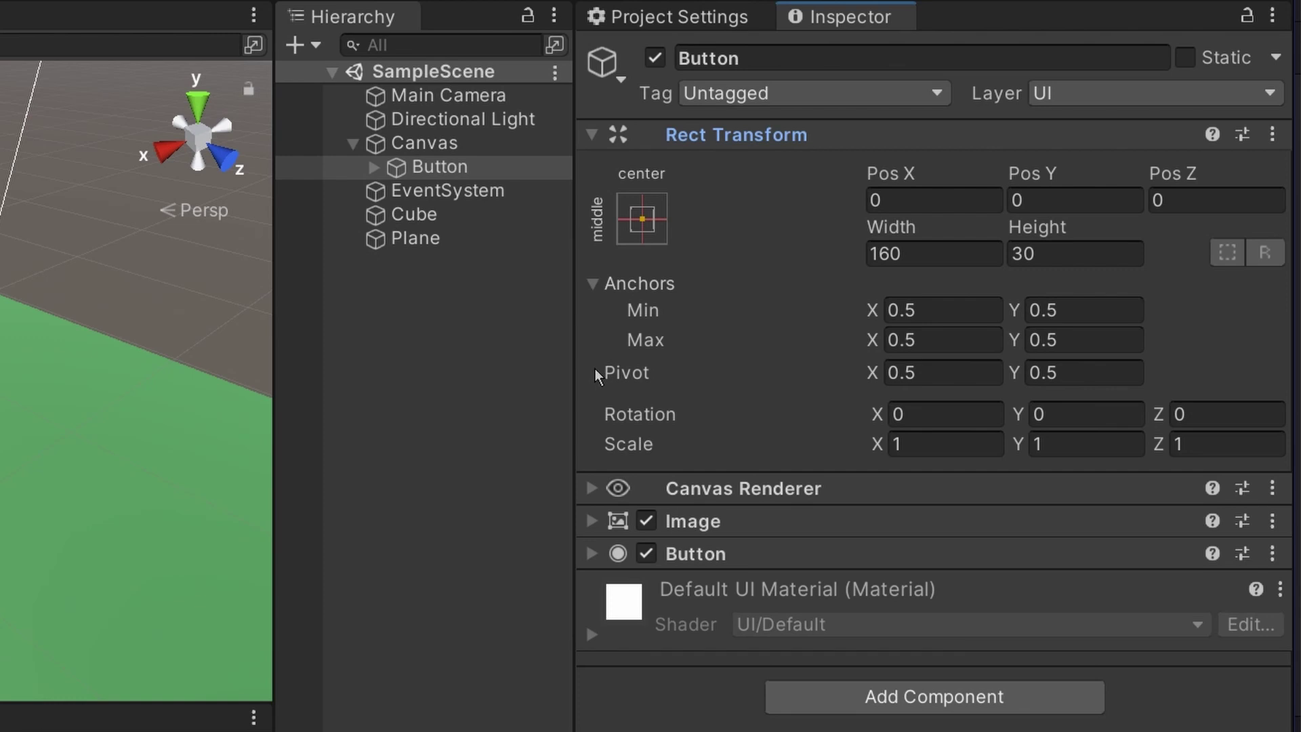
pyautogui.click(593, 283)
pyautogui.click(593, 283)
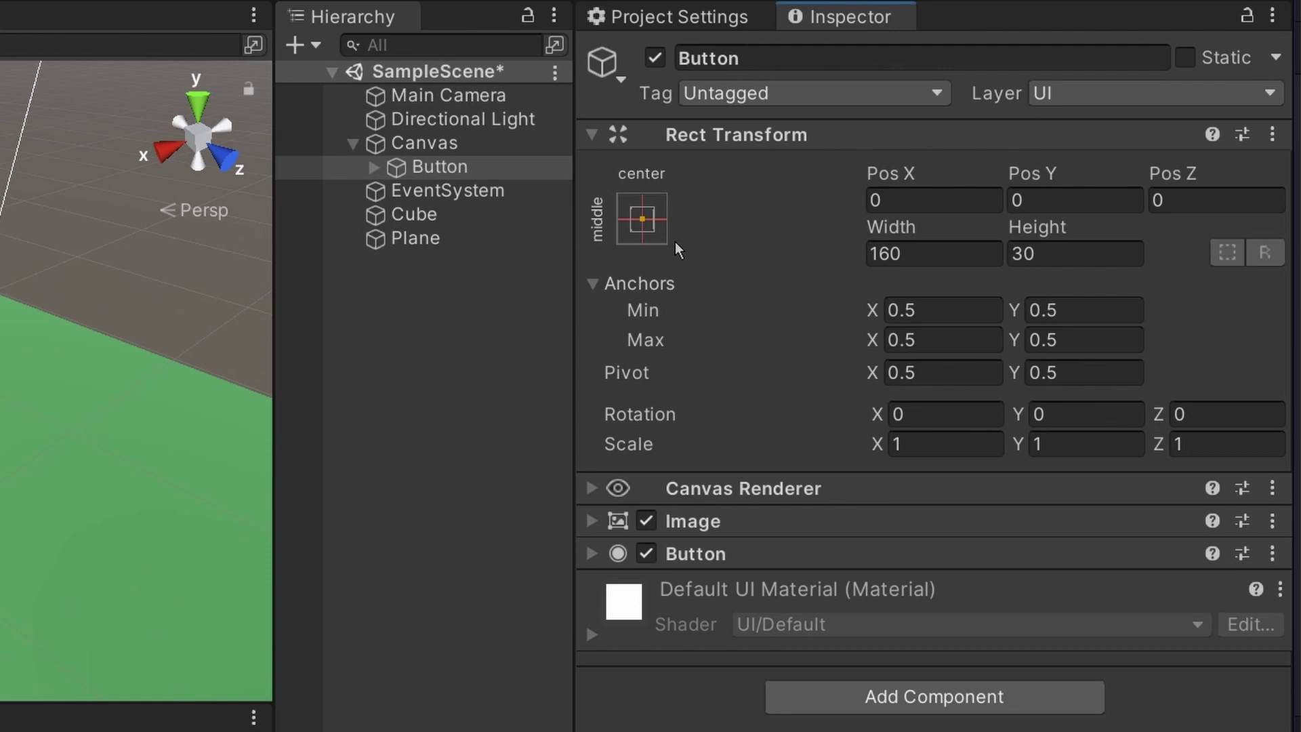
# Anchor the Button top-left, then bottom-left, then bottom centre, repositioning it on the canvas.
pyautogui.click(641, 220)
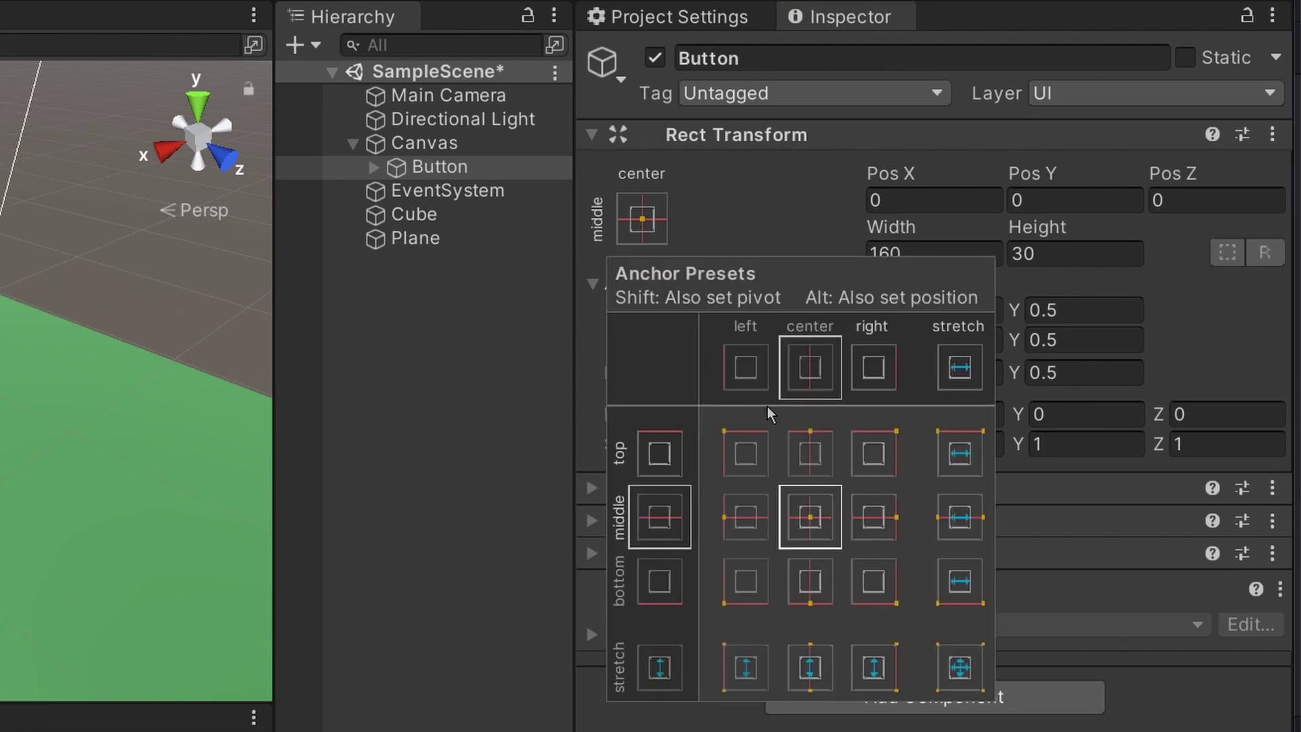
pyautogui.click(746, 453)
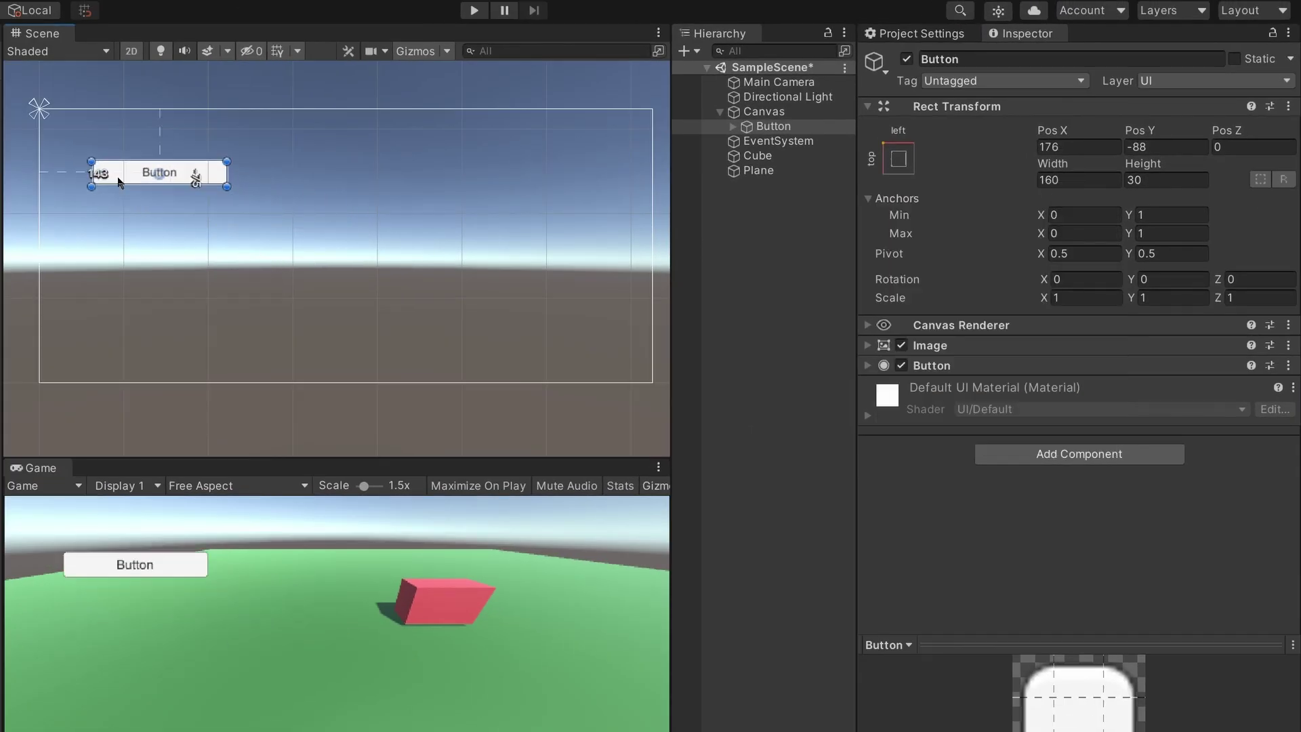
pyautogui.moveTo(118, 182); pyautogui.dragTo(270, 329)
pyautogui.click(898, 159)
pyautogui.click(962, 383)
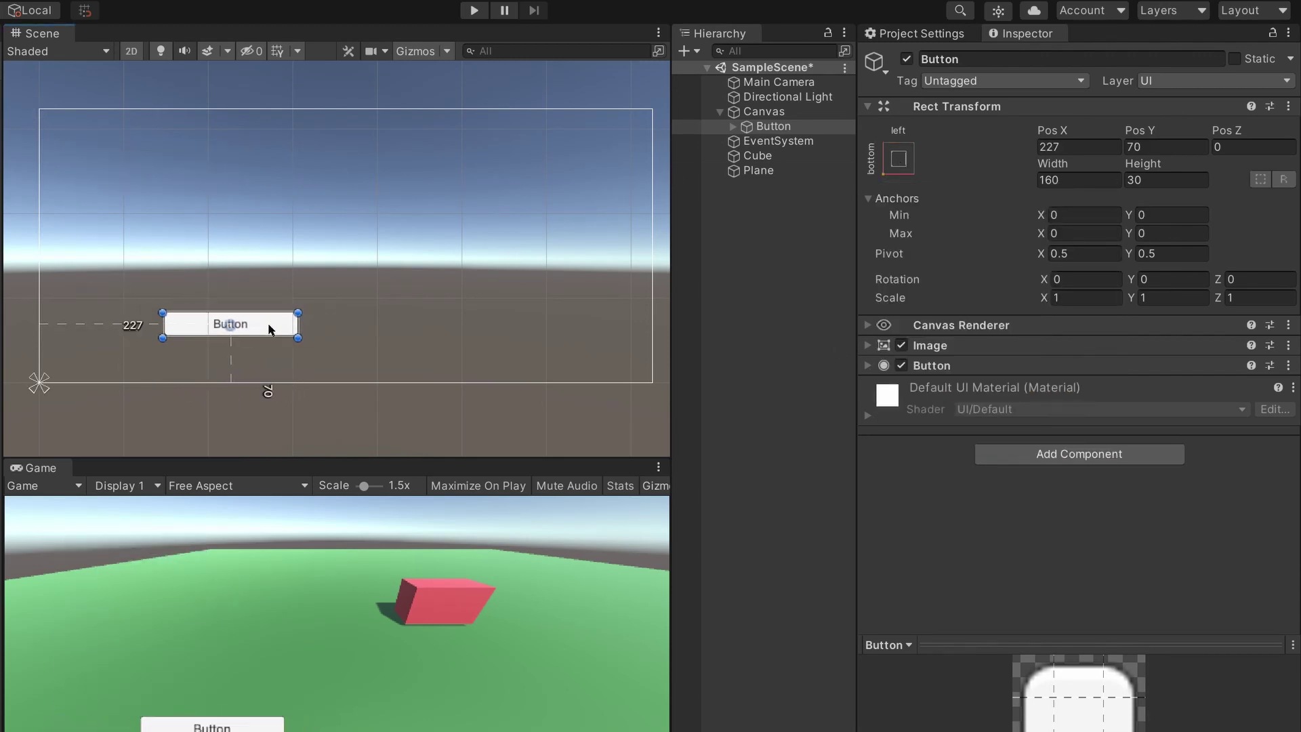
pyautogui.click(905, 157)
pyautogui.click(1013, 384)
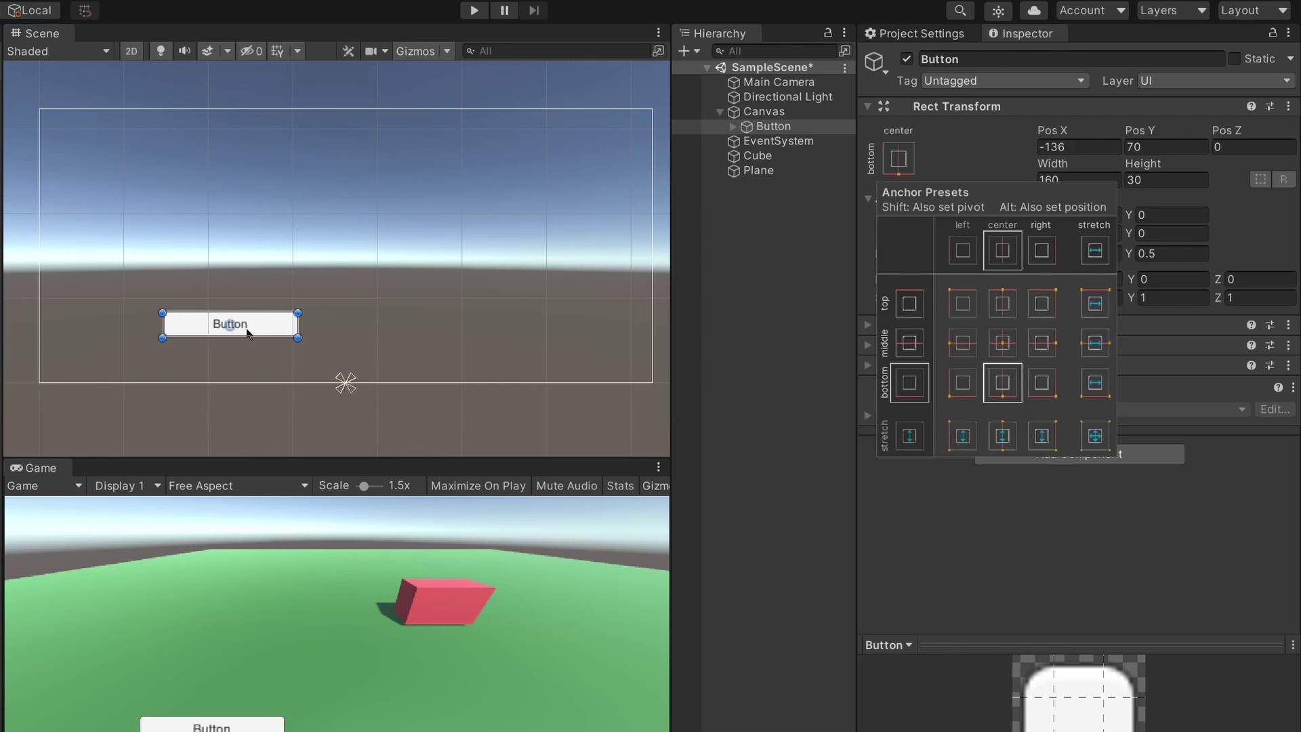
pyautogui.moveTo(248, 332); pyautogui.dragTo(361, 316)
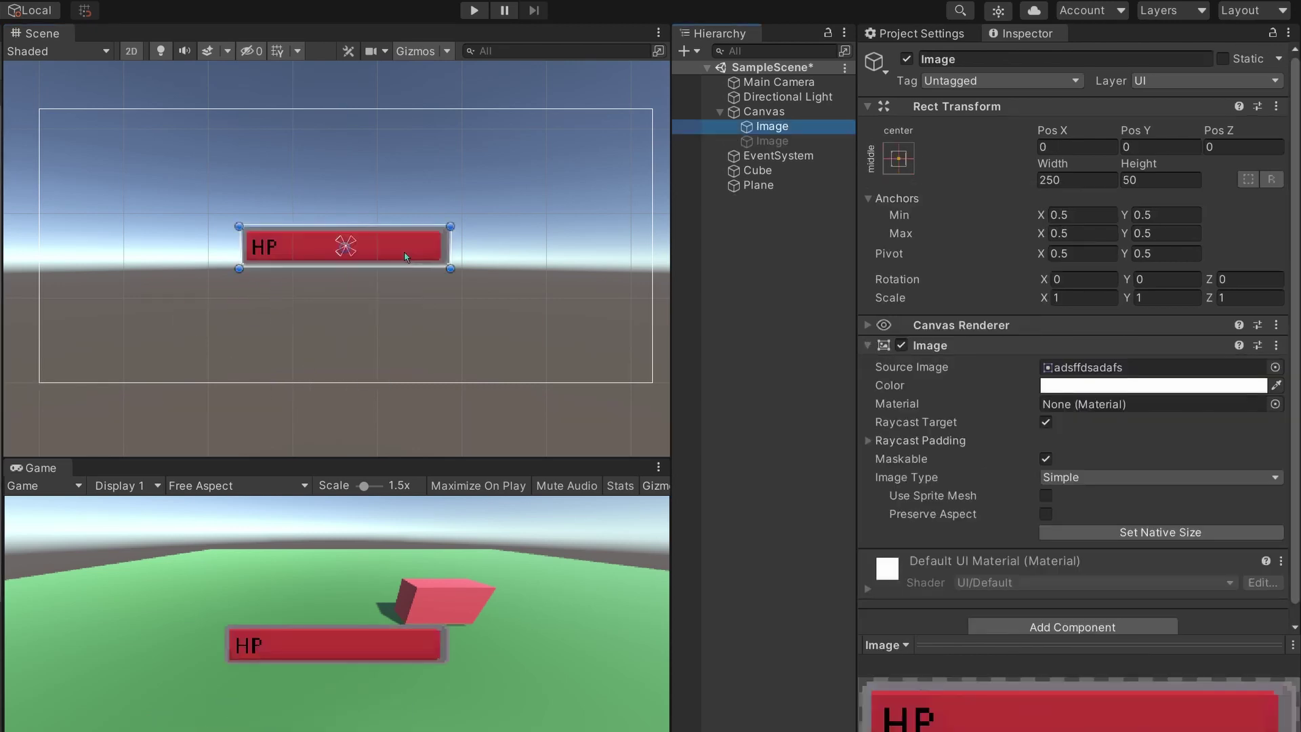
# Move the HP bar to the upper left and the crosshair to the canvas centre, checking anchor presets.
pyautogui.moveTo(406, 257); pyautogui.dragTo(228, 182)
pyautogui.click(899, 158)
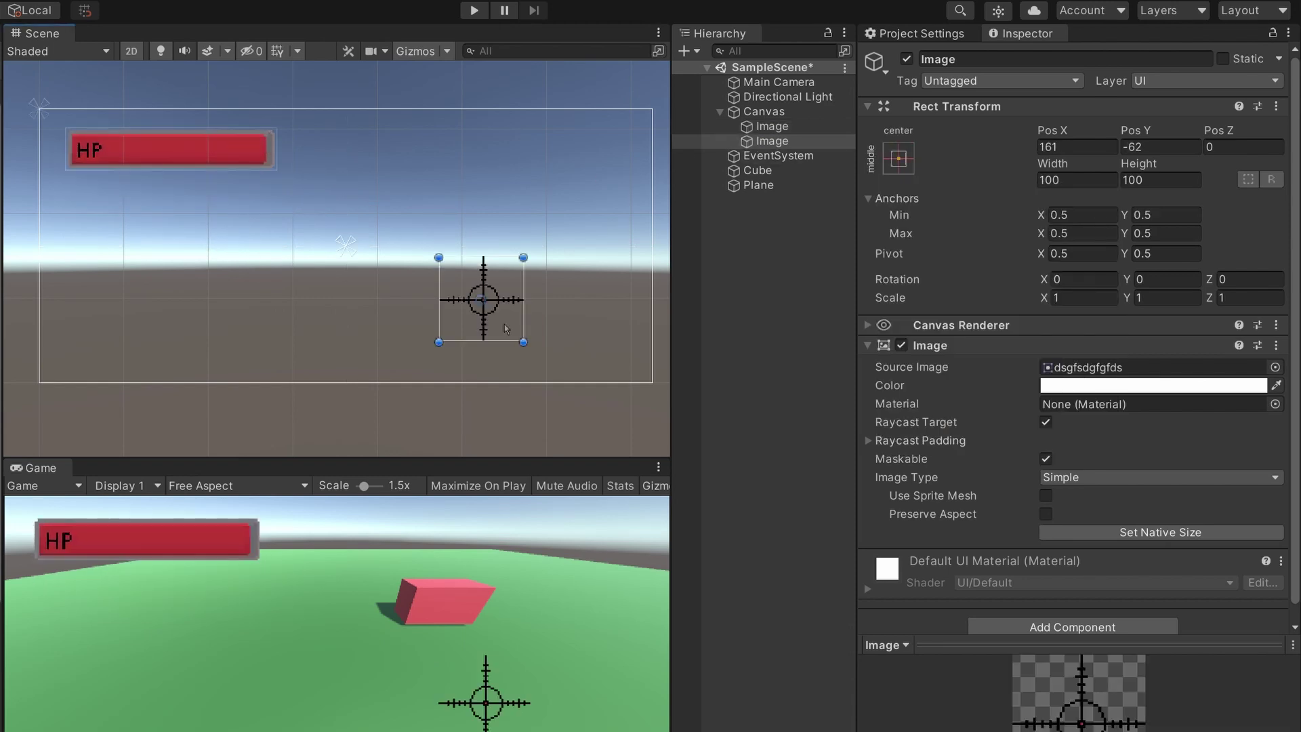
pyautogui.moveTo(505, 329); pyautogui.dragTo(370, 276)
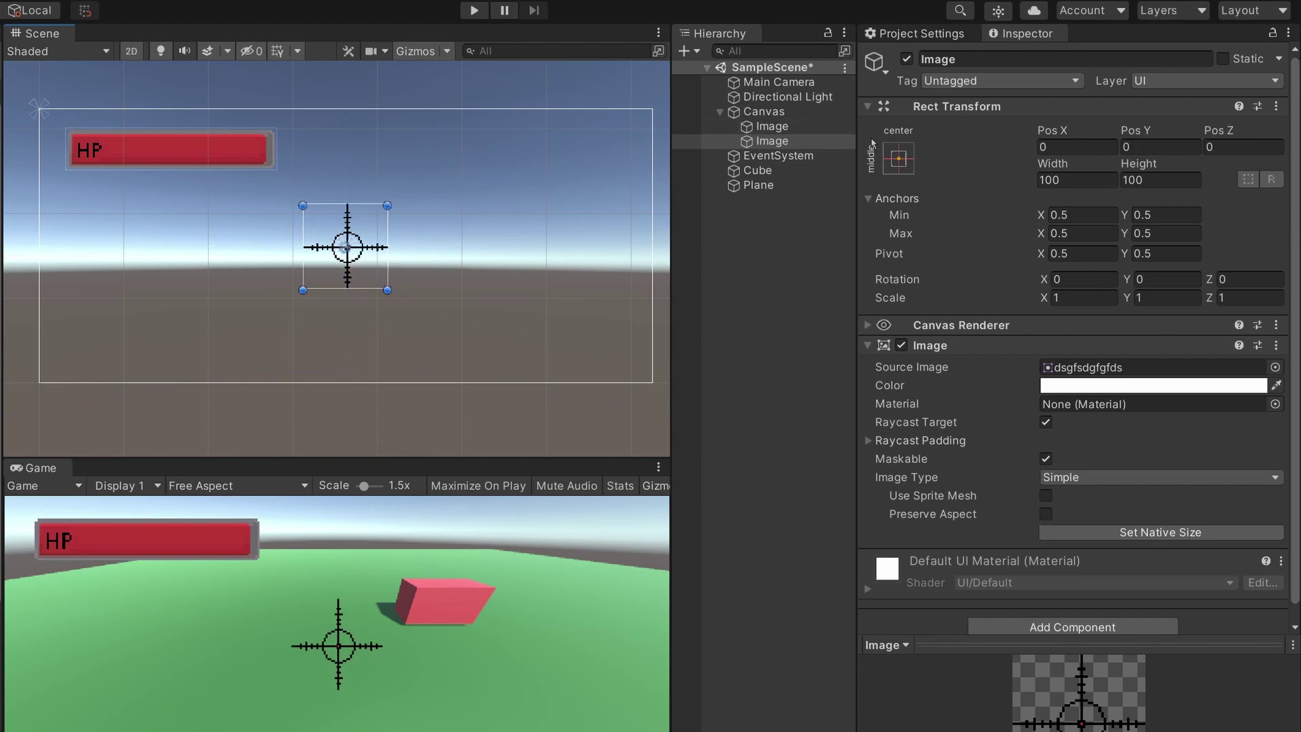
pyautogui.click(895, 158)
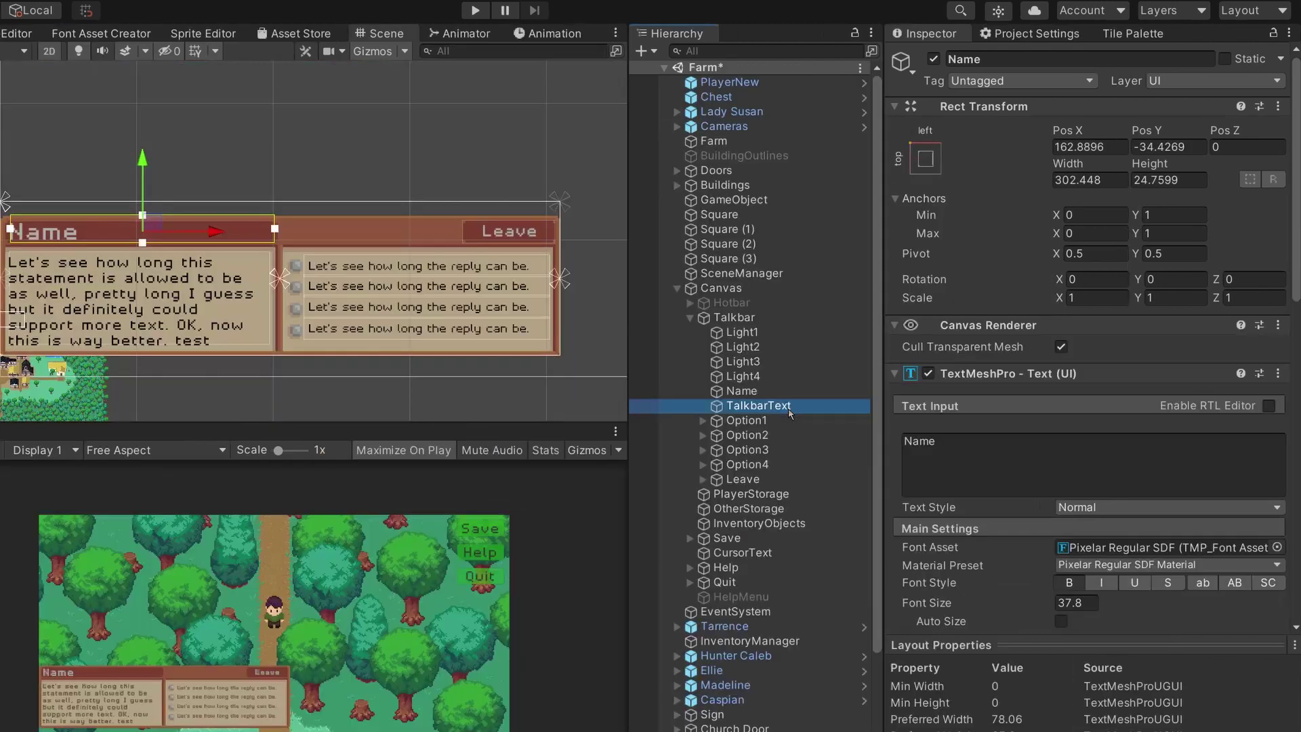
# Review the anchor presets of TalkbarText and Option1.
pyautogui.click(652, 405)
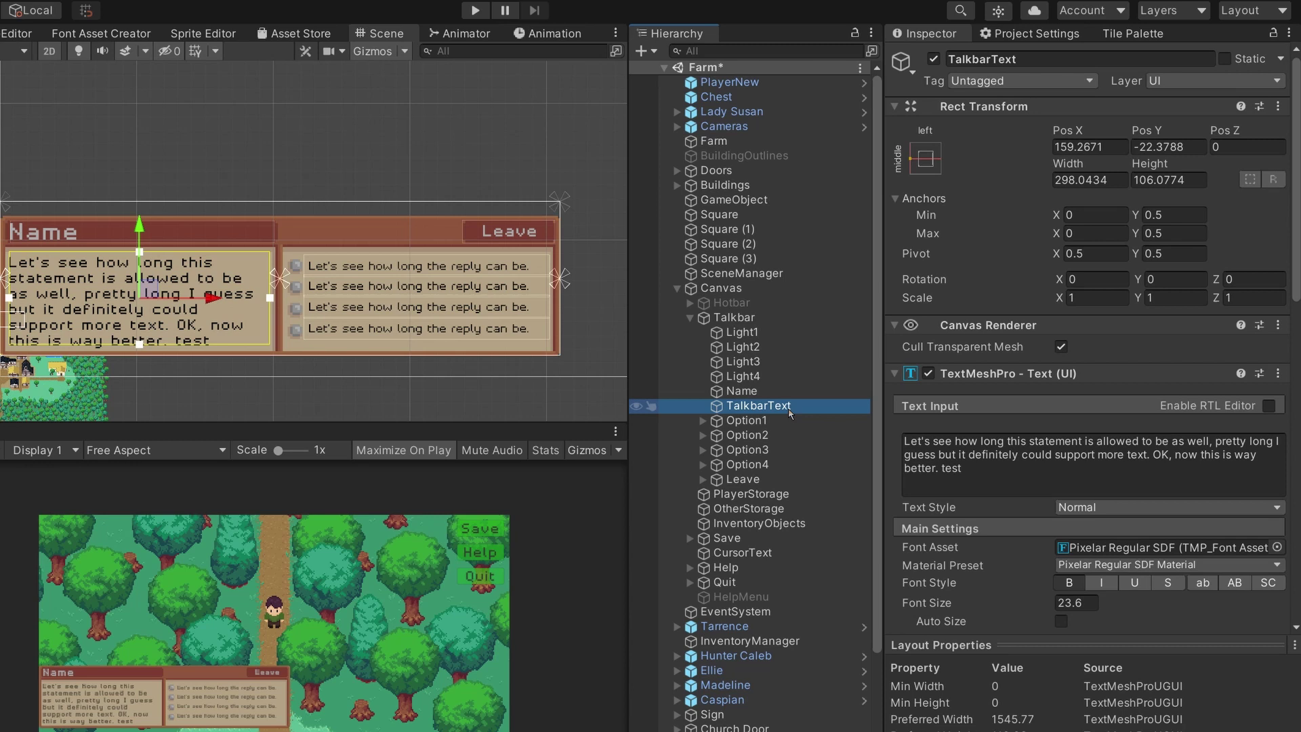
pyautogui.click(920, 168)
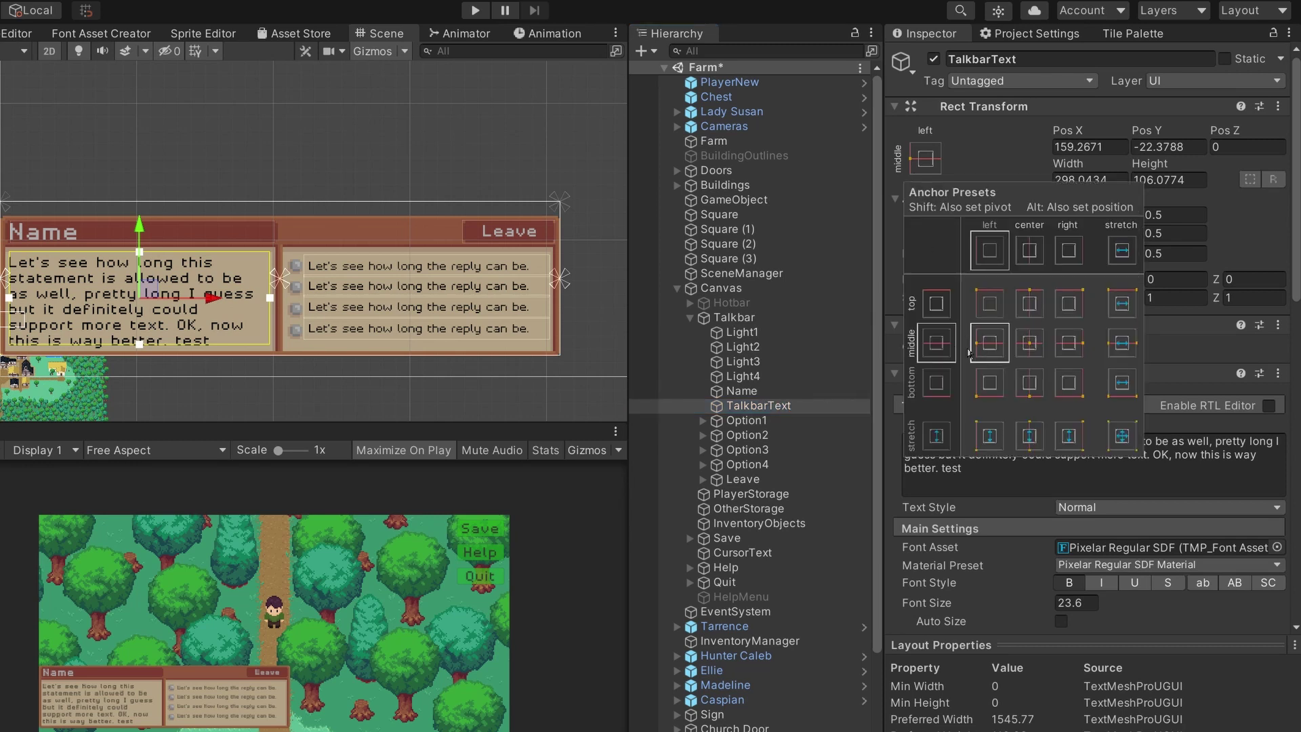
pyautogui.click(745, 421)
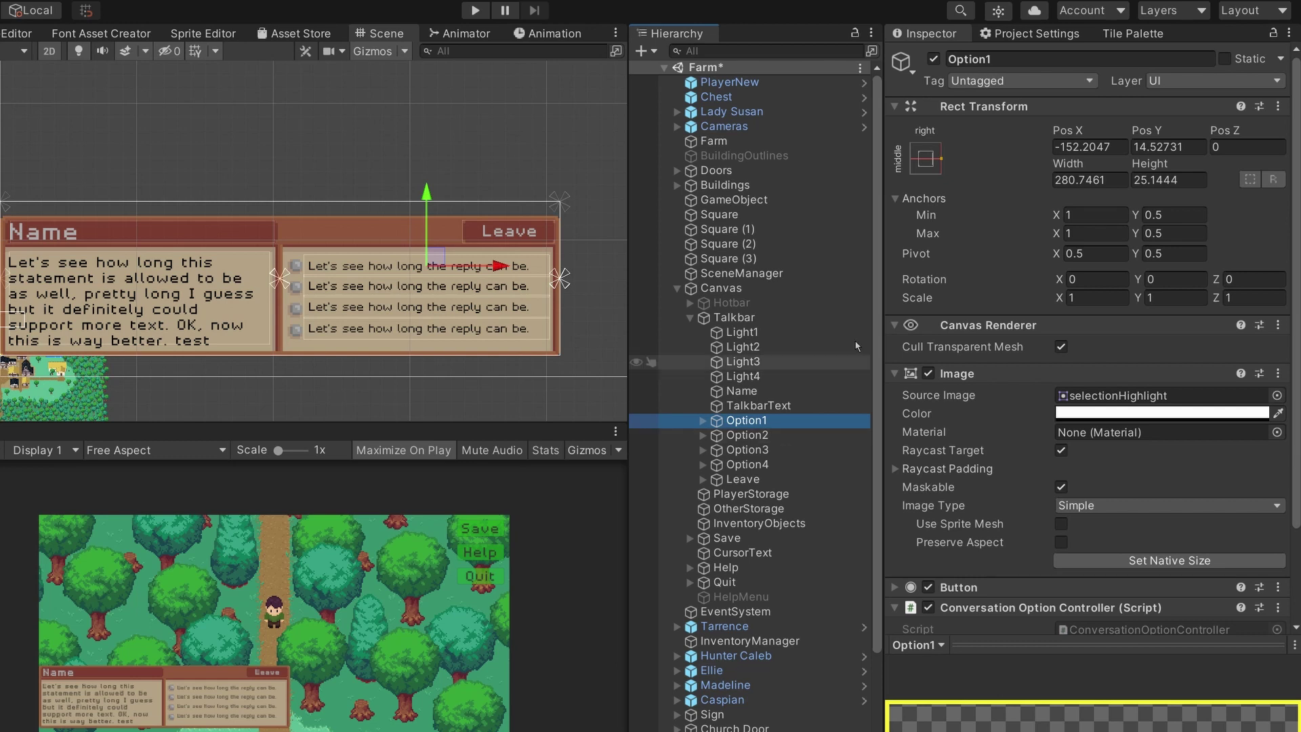
pyautogui.click(927, 160)
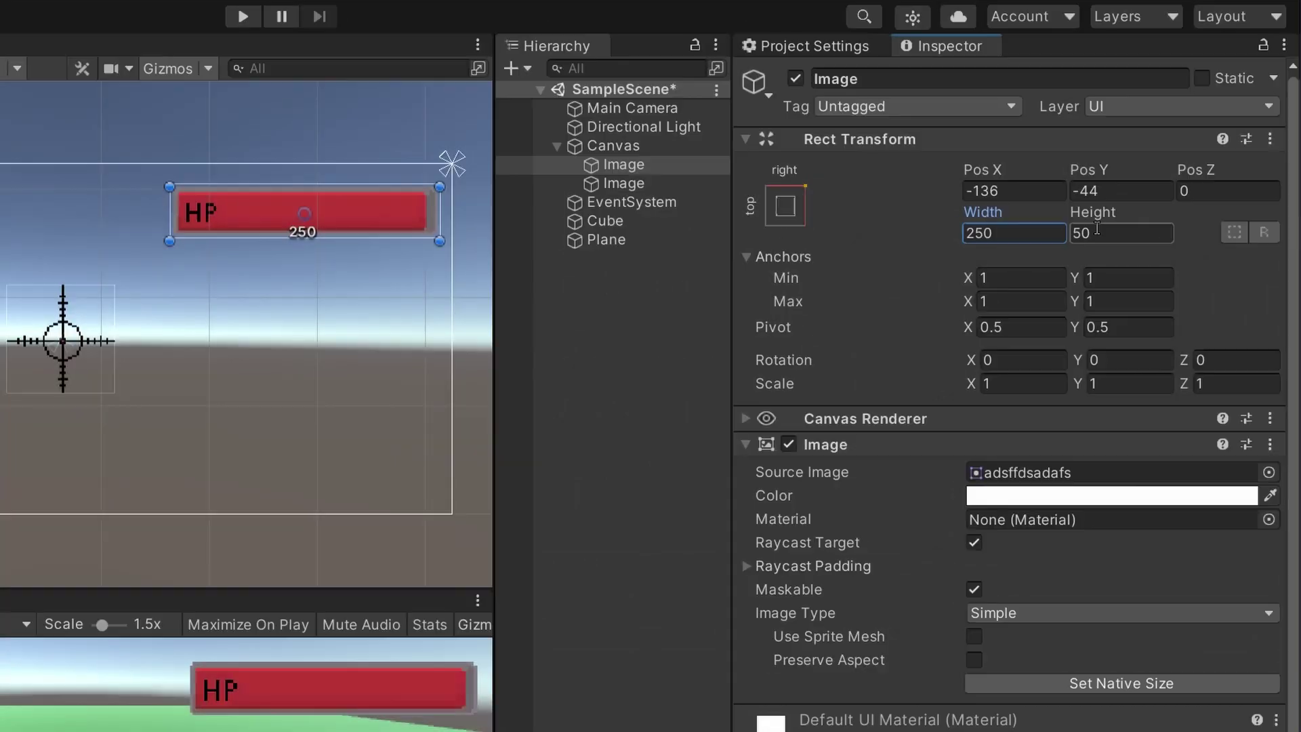
# Resize the HP bar to about 236 wide, make it taller, and reduce its Scale X.
pyautogui.moveTo(987, 213); pyautogui.dragTo(1084, 214)
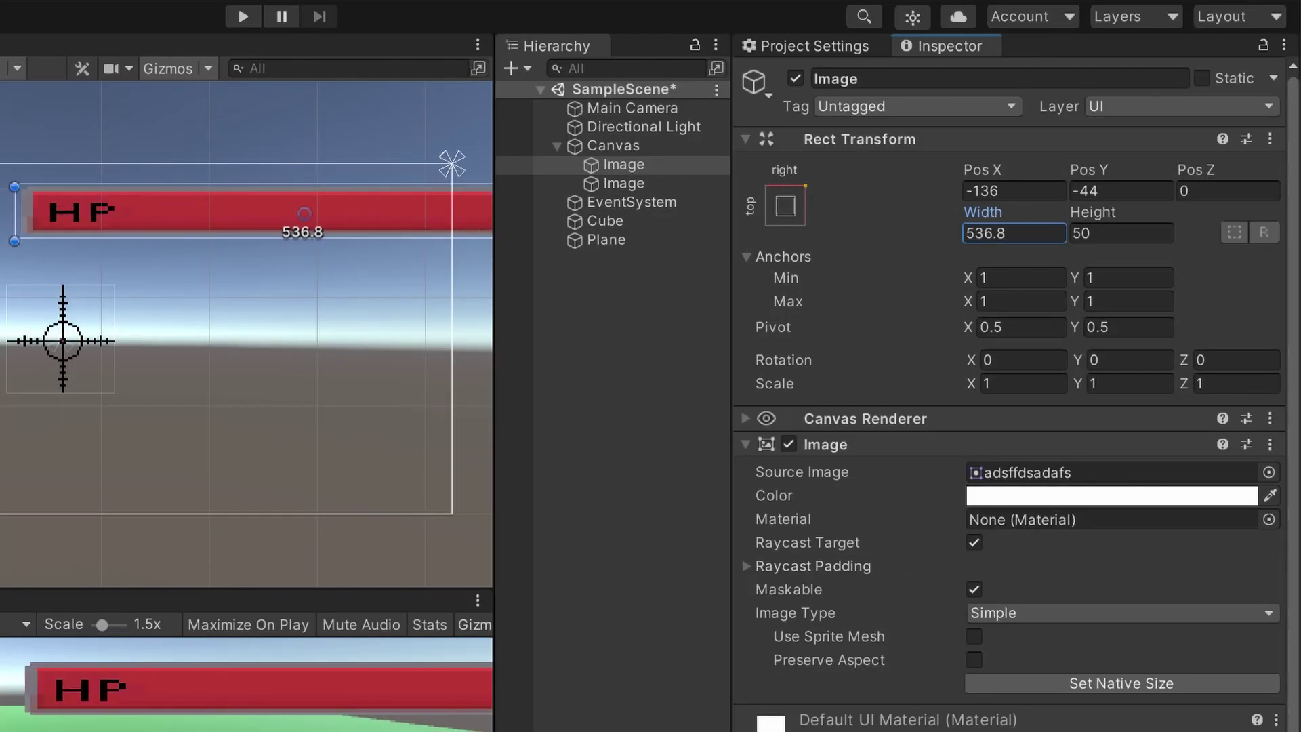
pyautogui.moveTo(983, 212); pyautogui.dragTo(1123, 237)
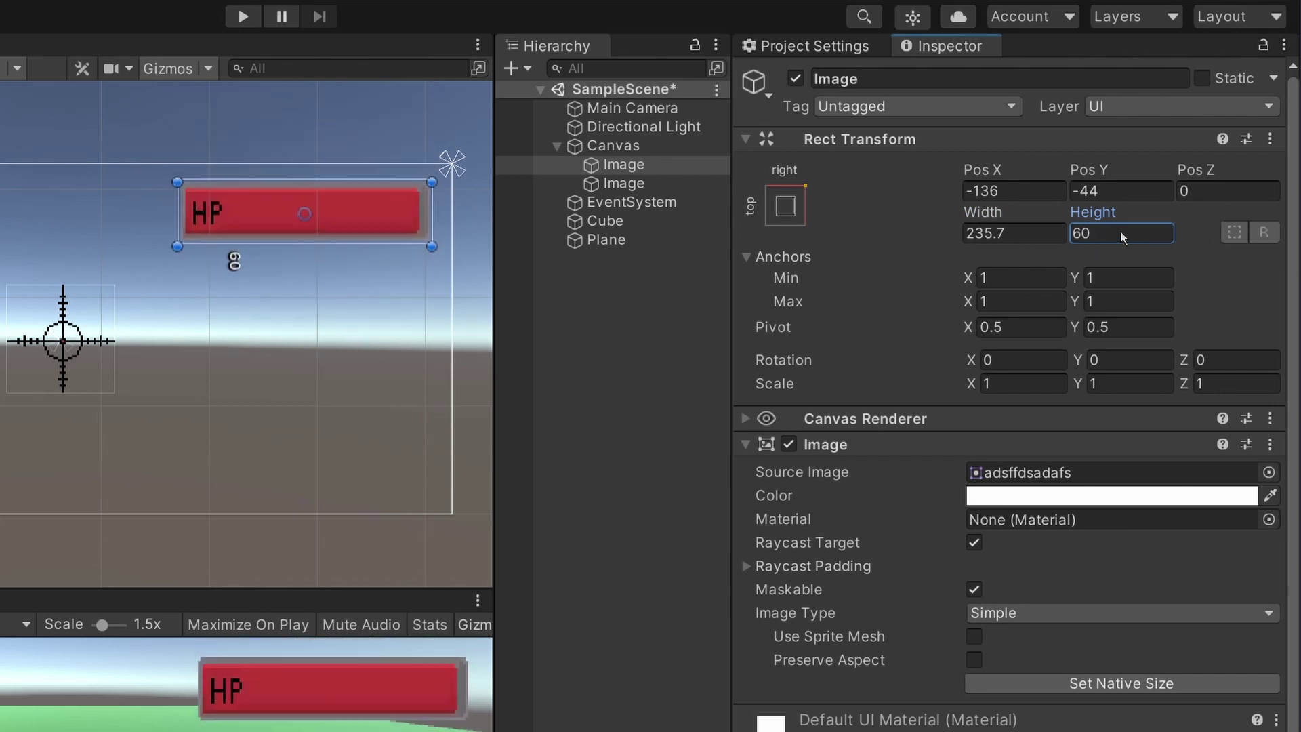
pyautogui.moveTo(431, 241); pyautogui.dragTo(405, 264)
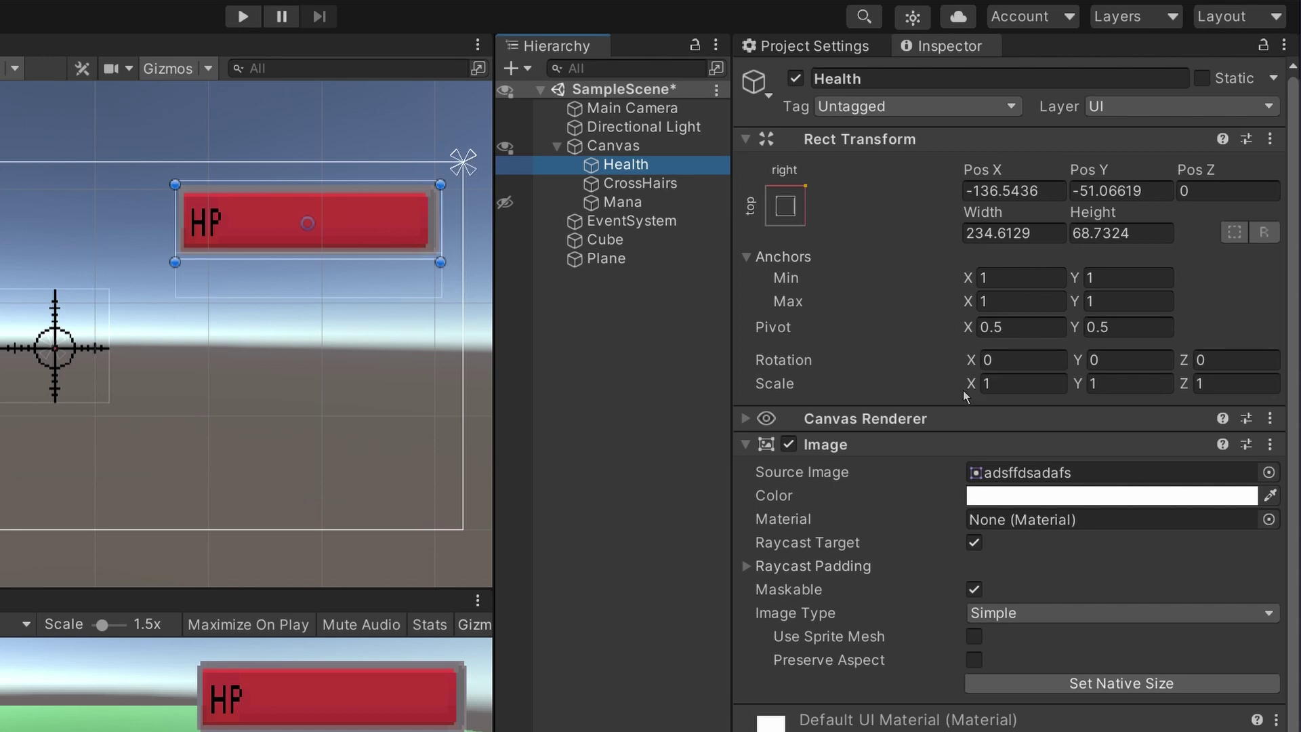
pyautogui.moveTo(970, 387)
pyautogui.mouseDown()
pyautogui.moveTo(952, 389)
pyautogui.moveTo(971, 389)
pyautogui.mouseUp()
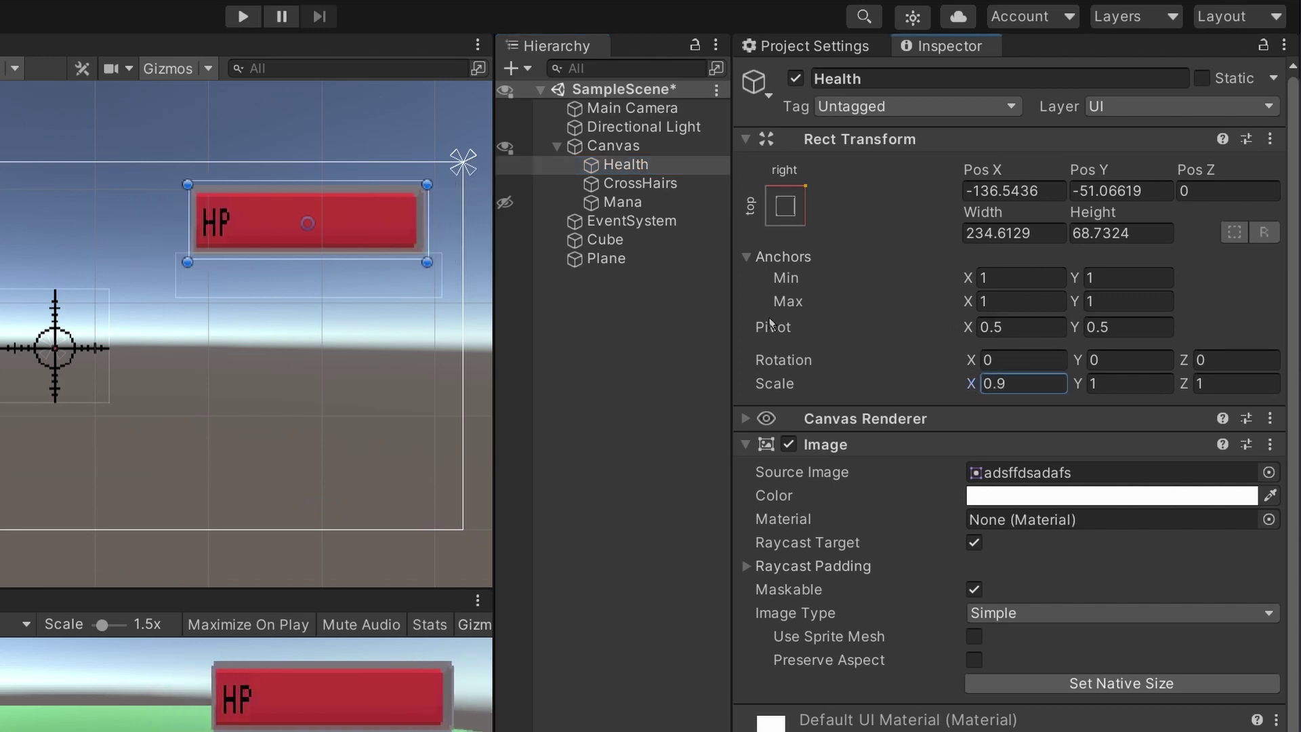
# Show the MANA bar, parent it under Health, then scale Health (X ≈ 0.95, taller Y) and widen Mana.
pyautogui.click(504, 204)
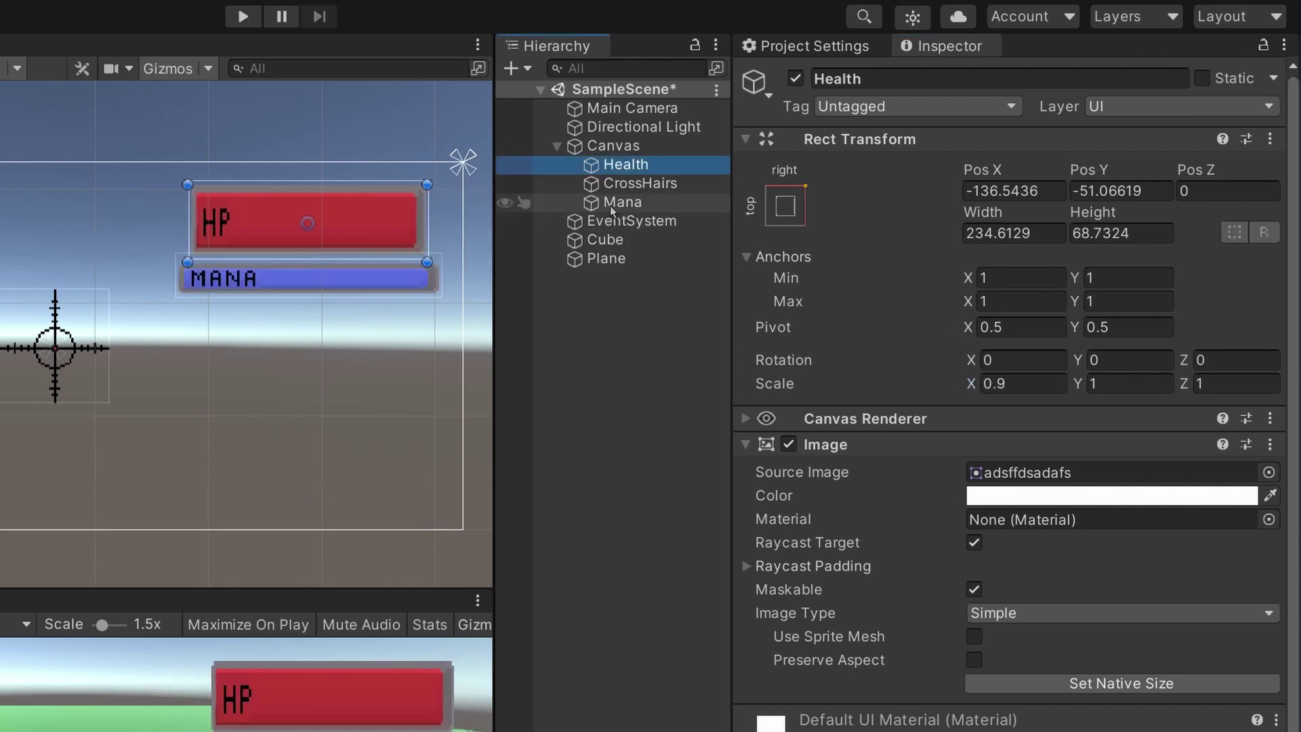
pyautogui.moveTo(610, 203); pyautogui.dragTo(620, 166)
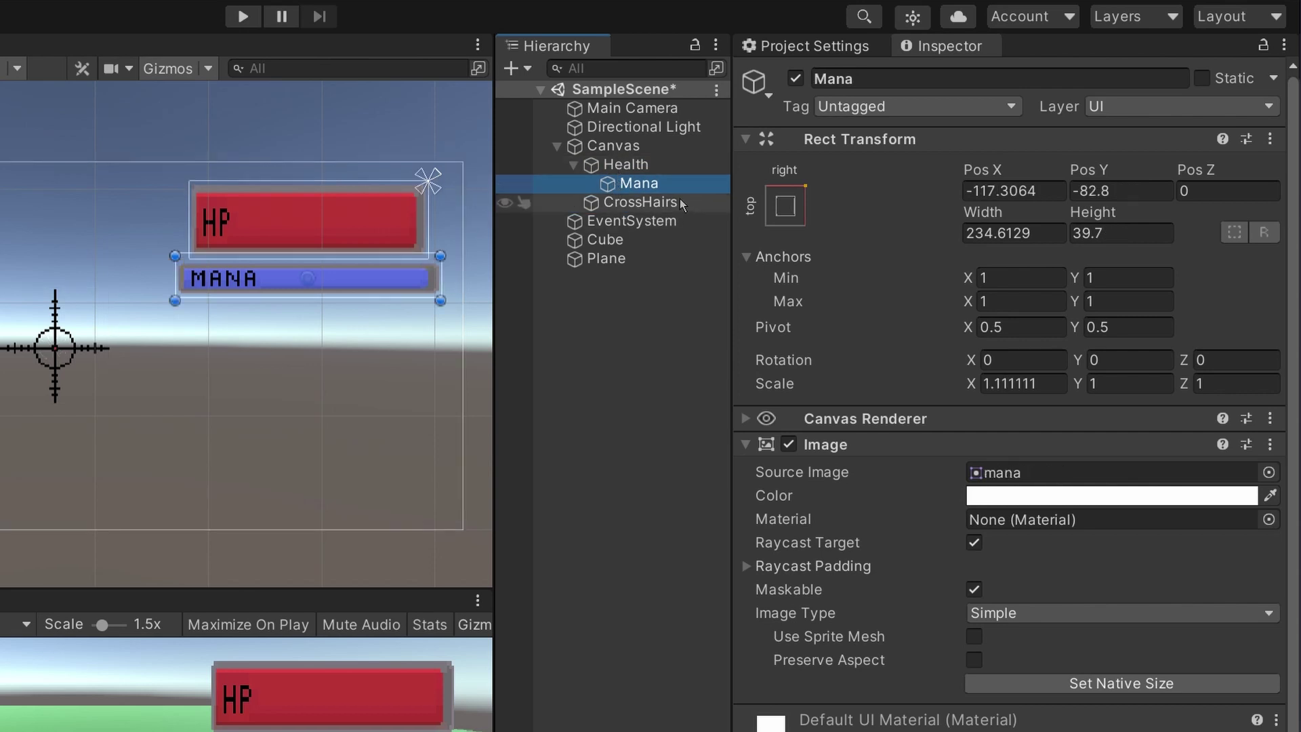
pyautogui.click(681, 167)
pyautogui.moveTo(971, 385)
pyautogui.mouseDown()
pyautogui.moveTo(953, 388)
pyautogui.moveTo(972, 388)
pyautogui.mouseUp()
pyautogui.moveTo(1079, 388); pyautogui.dragTo(1100, 392)
pyautogui.click(639, 183)
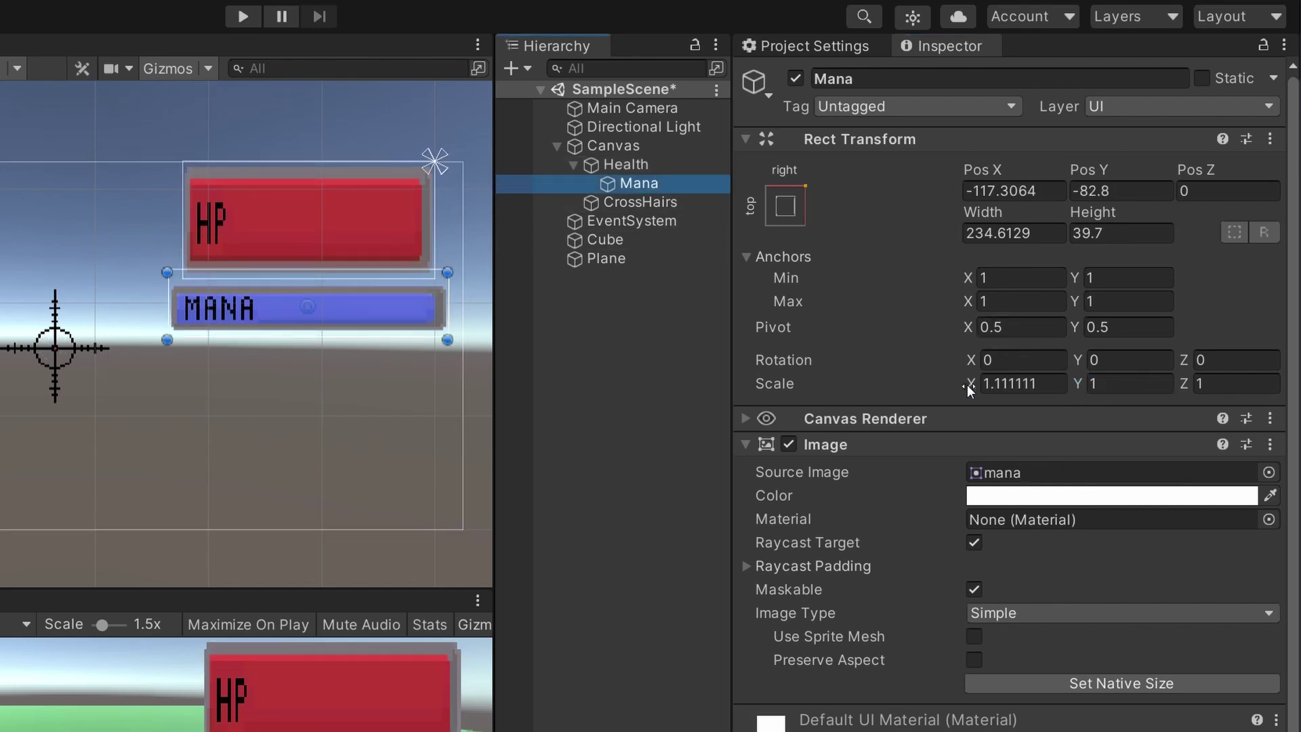
pyautogui.moveTo(970, 384); pyautogui.dragTo(1003, 384)
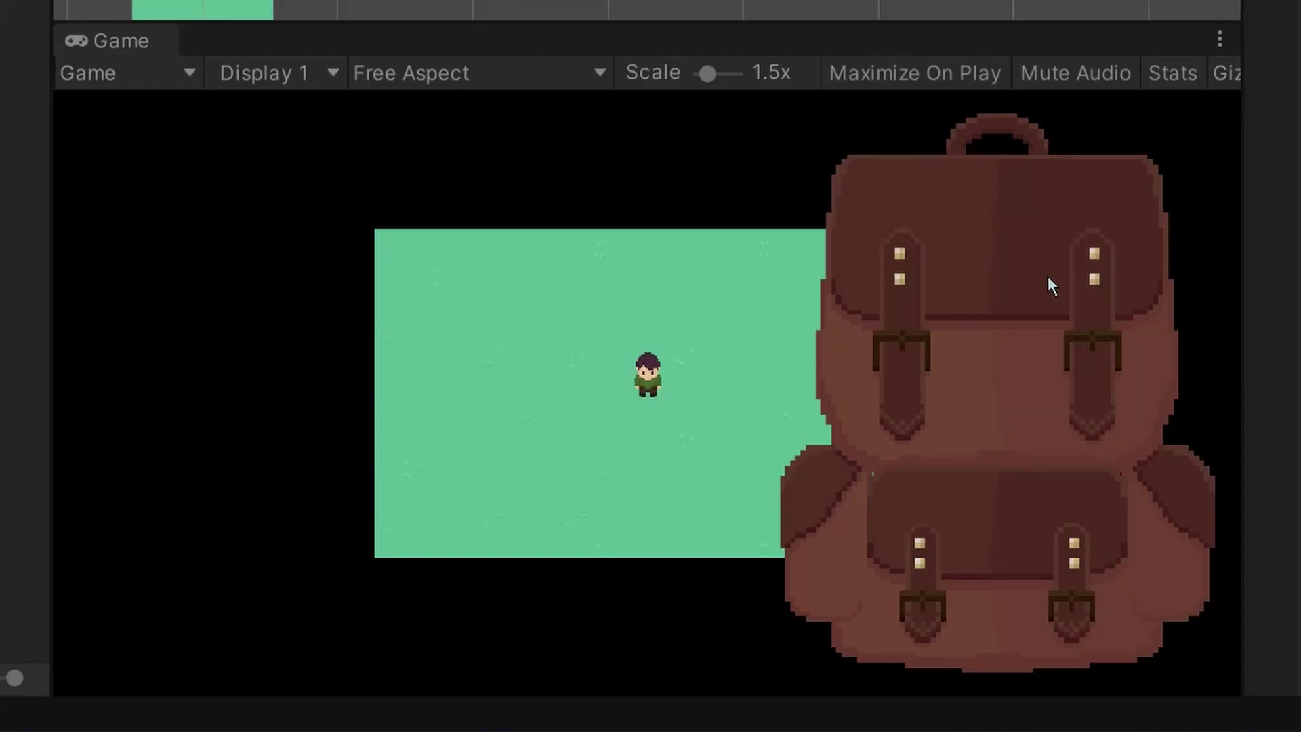
# Enlarge the Items group to about 2.5 × 2.3 and drag the book and apple around the backpack.
pyautogui.click(1048, 276)
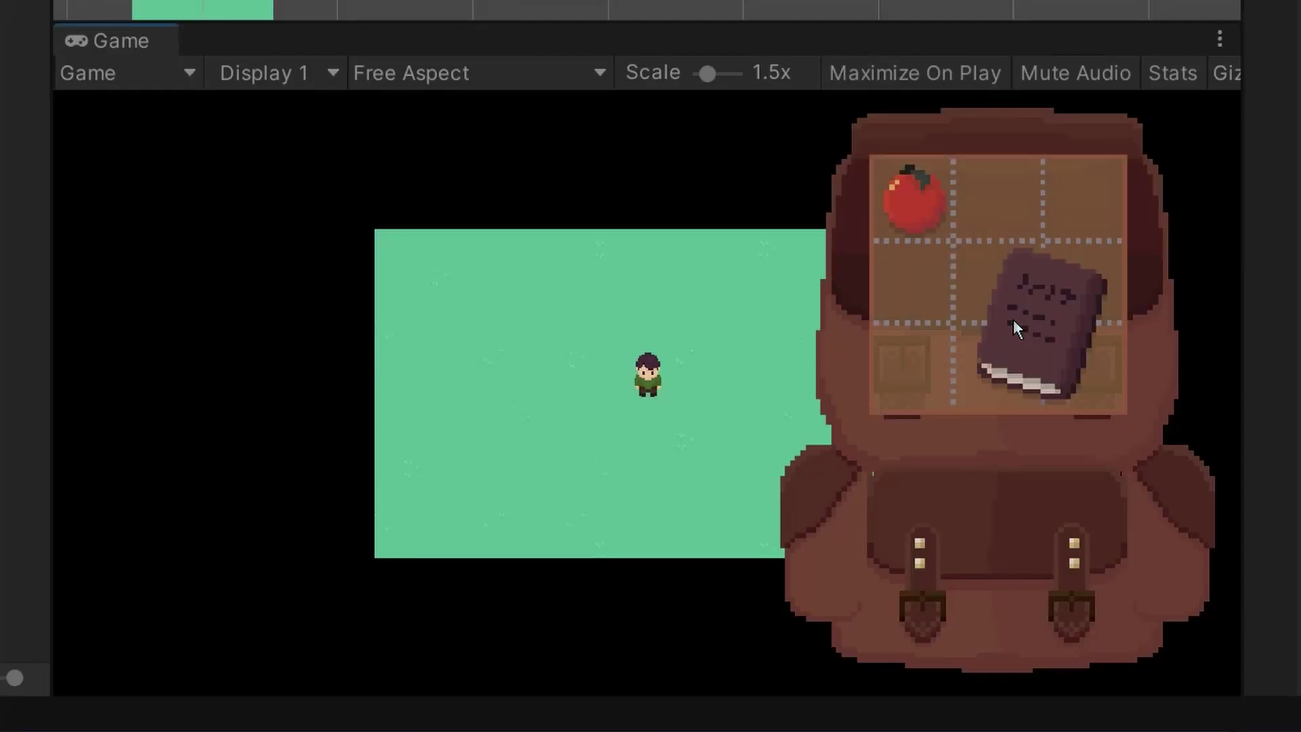
pyautogui.moveTo(1014, 319); pyautogui.dragTo(1055, 301)
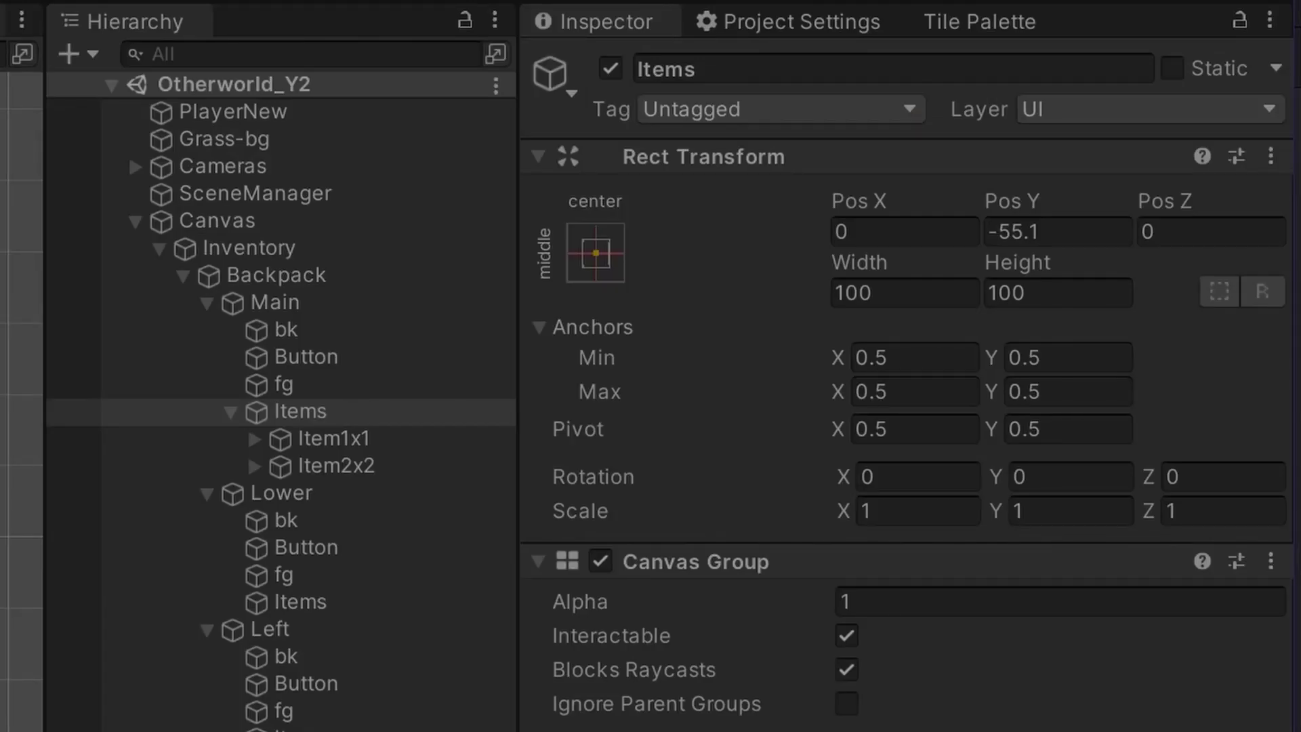
pyautogui.moveTo(843, 510); pyautogui.dragTo(1079, 518)
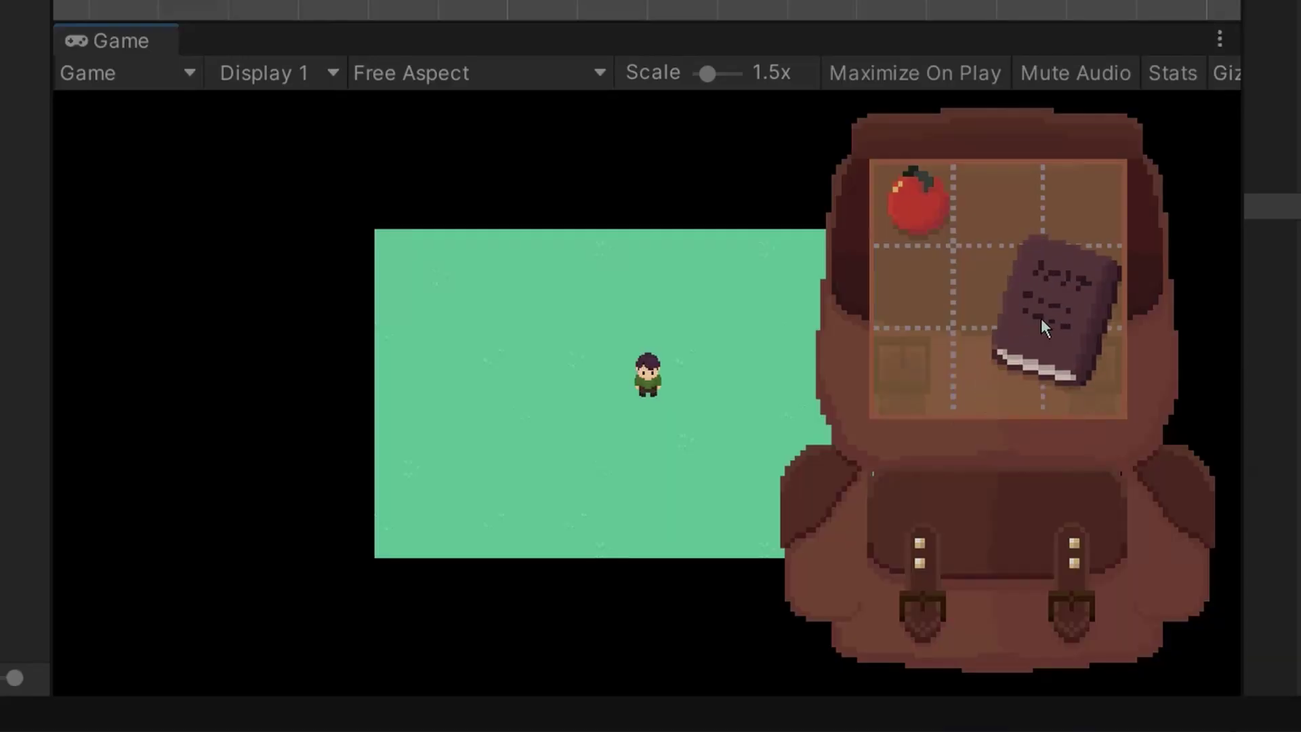
pyautogui.moveTo(1042, 318); pyautogui.dragTo(1025, 364)
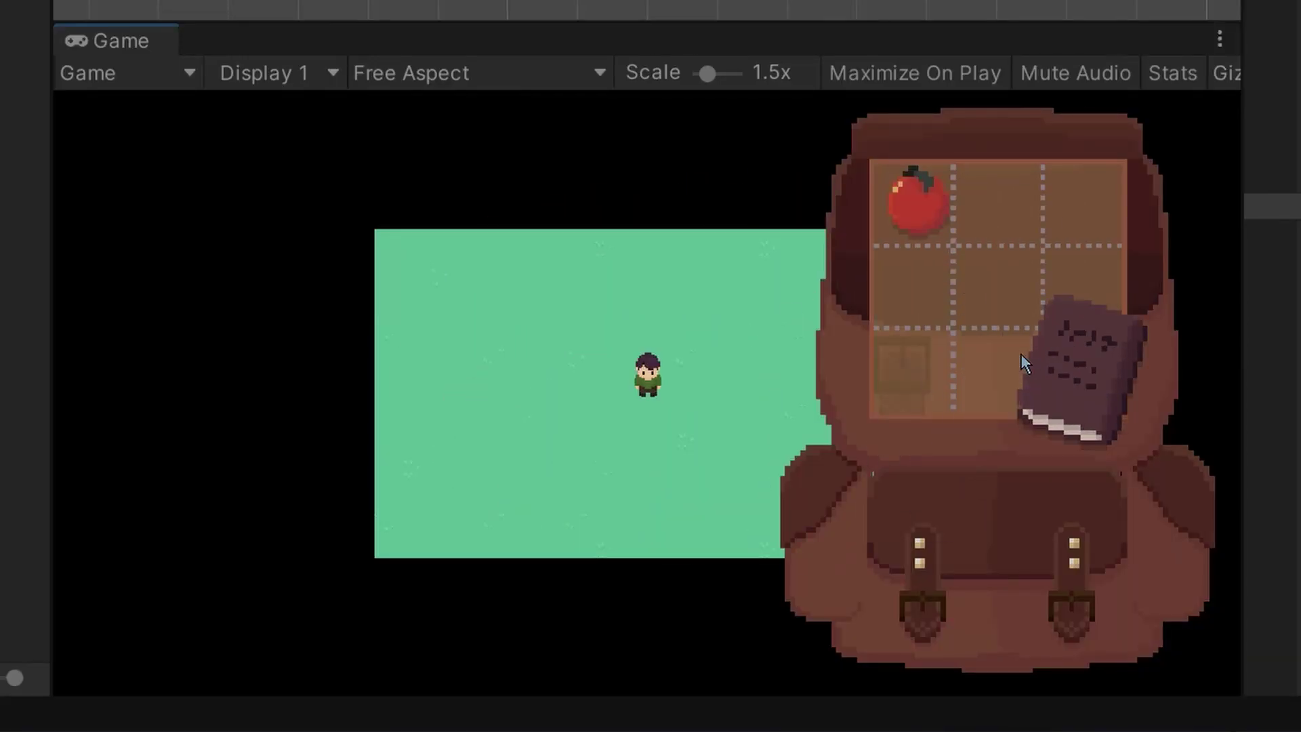
pyautogui.moveTo(923, 212)
pyautogui.mouseDown()
pyautogui.moveTo(773, 359)
pyautogui.moveTo(914, 205)
pyautogui.mouseUp()
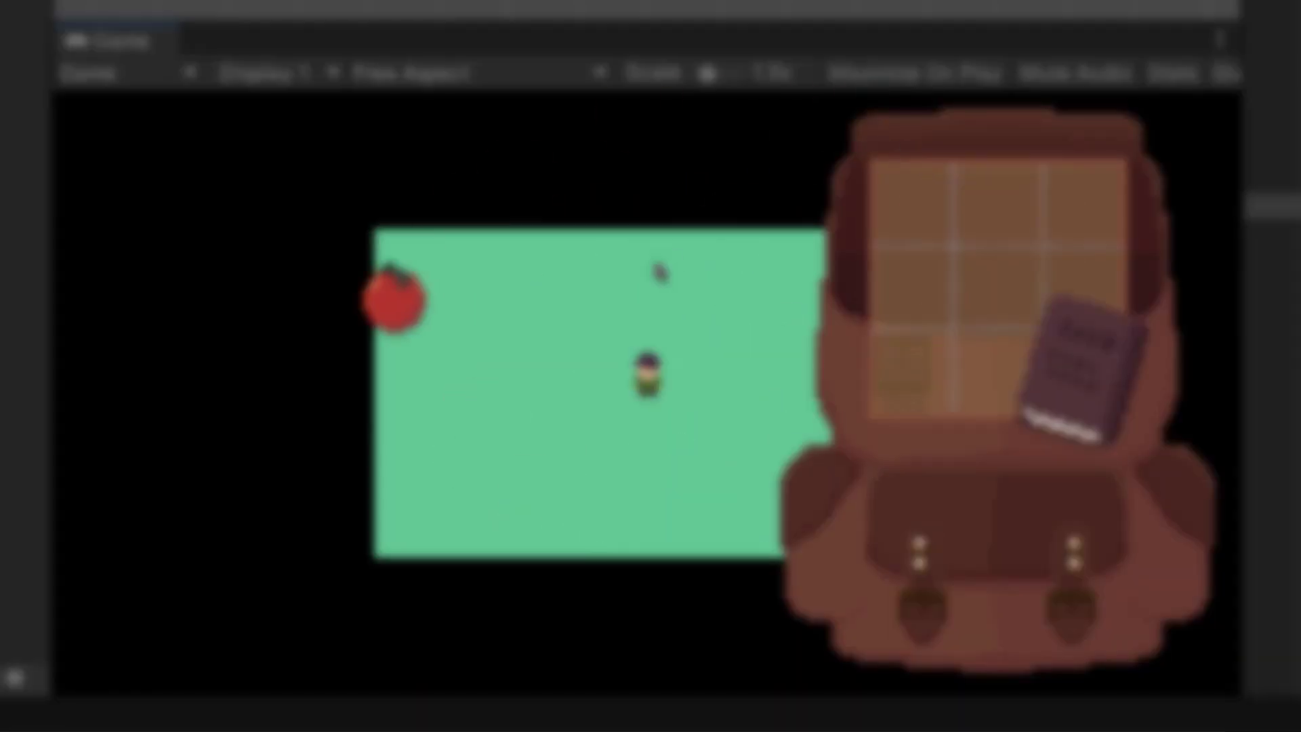
pyautogui.moveTo(661, 271); pyautogui.dragTo(851, 288)
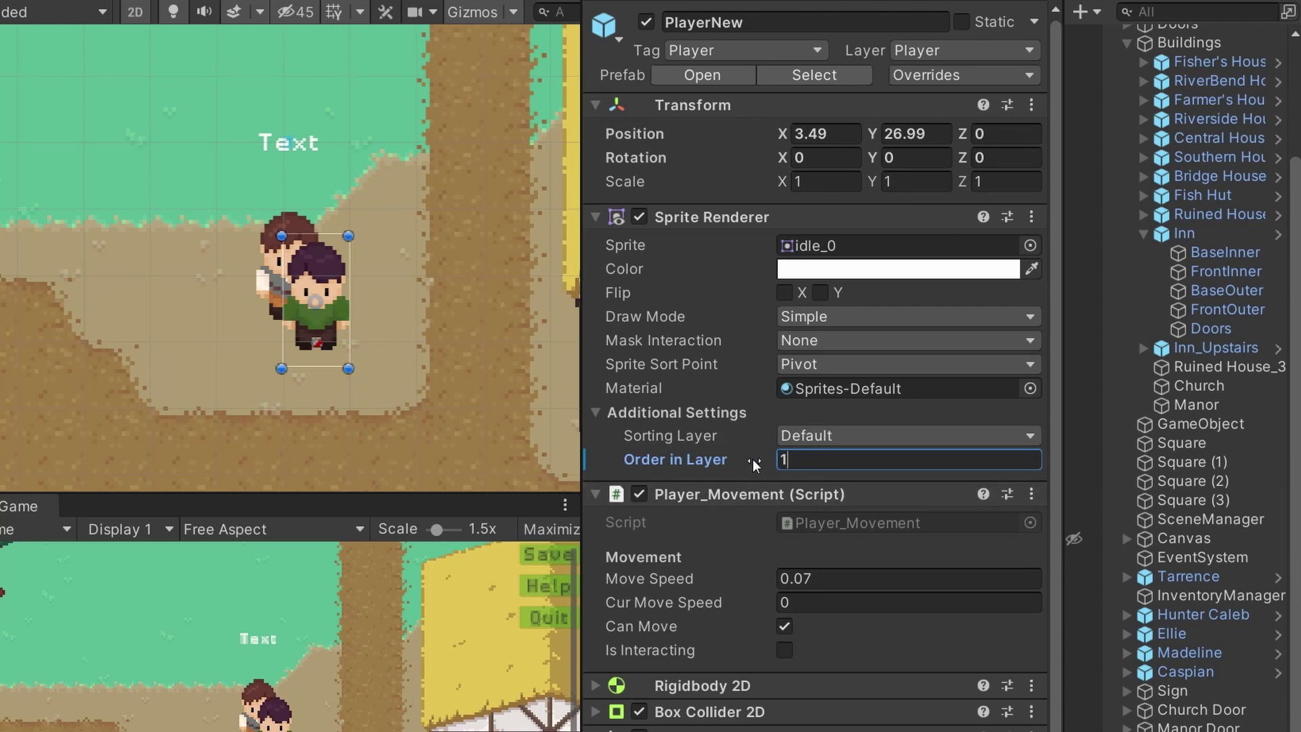
# Adjust the player sprite's Order in Layer value on its Sprite Renderer.
pyautogui.moveTo(768, 459); pyautogui.dragTo(767, 458)
pyautogui.moveTo(330, 319)
pyautogui.mouseDown()
pyautogui.moveTo(339, 285)
pyautogui.moveTo(307, 268)
pyautogui.moveTo(278, 309)
pyautogui.moveTo(335, 329)
pyautogui.mouseUp()
pyautogui.click(790, 460)
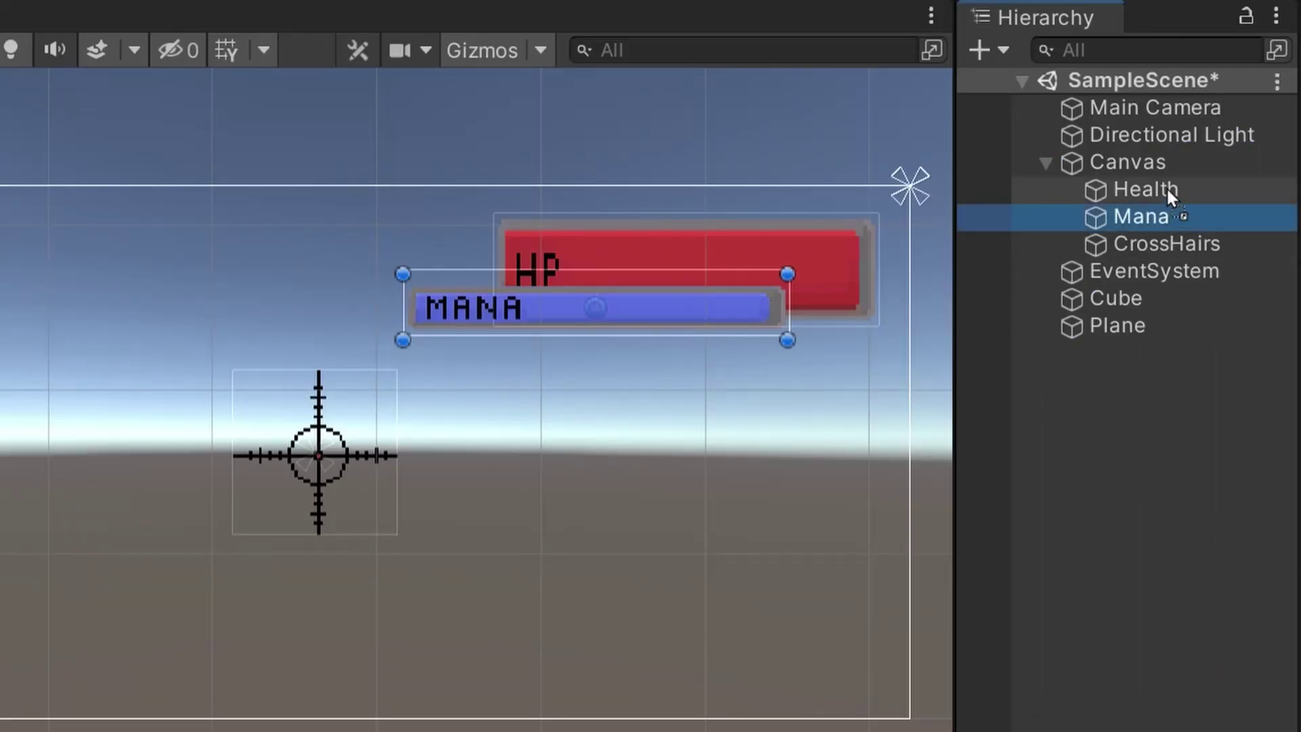
# Swap Mana and Health in the Hierarchy, then move Items between Button and fg under Main.
pyautogui.moveTo(1166, 186); pyautogui.dragTo(1167, 177)
pyautogui.moveTo(1150, 225)
pyautogui.mouseDown()
pyautogui.moveTo(1156, 179)
pyautogui.moveTo(1178, 201)
pyautogui.moveTo(1182, 187)
pyautogui.moveTo(1135, 198)
pyautogui.moveTo(1151, 191)
pyautogui.moveTo(1117, 179)
pyautogui.mouseUp()
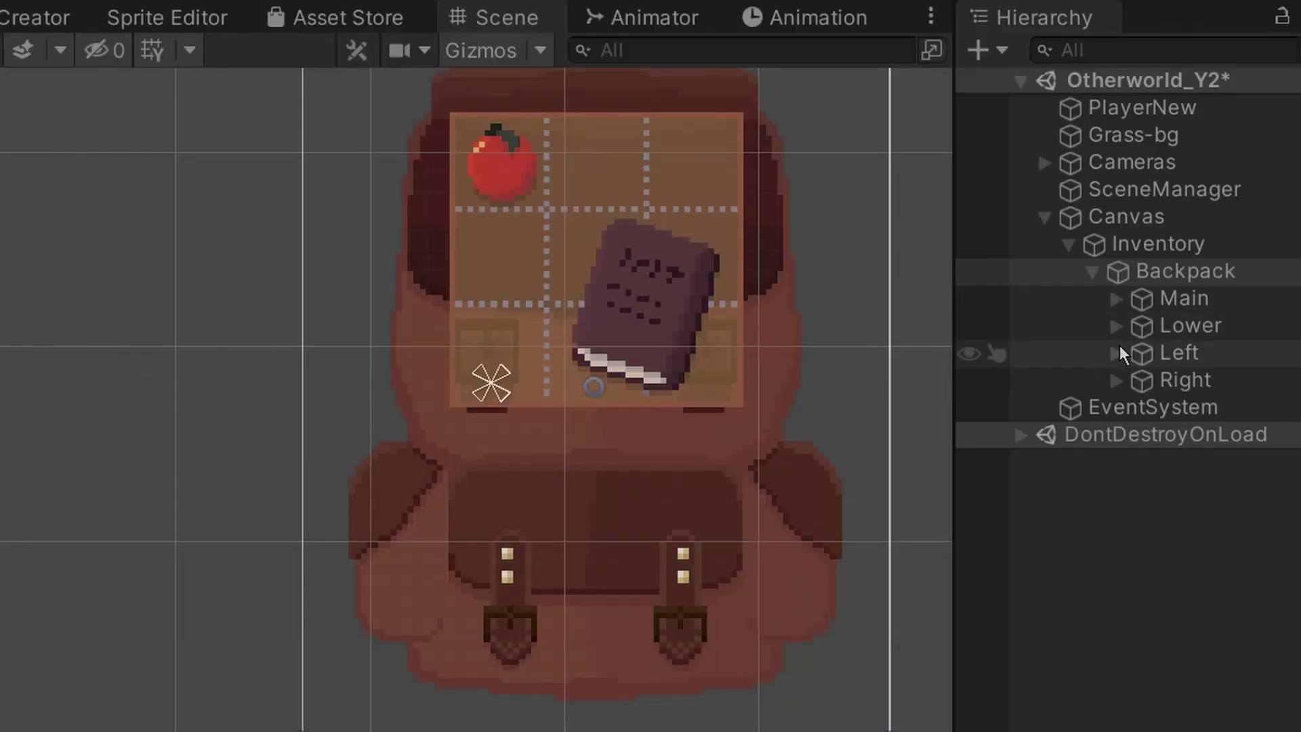
pyautogui.click(1114, 300)
pyautogui.moveTo(1153, 406); pyautogui.dragTo(1178, 371)
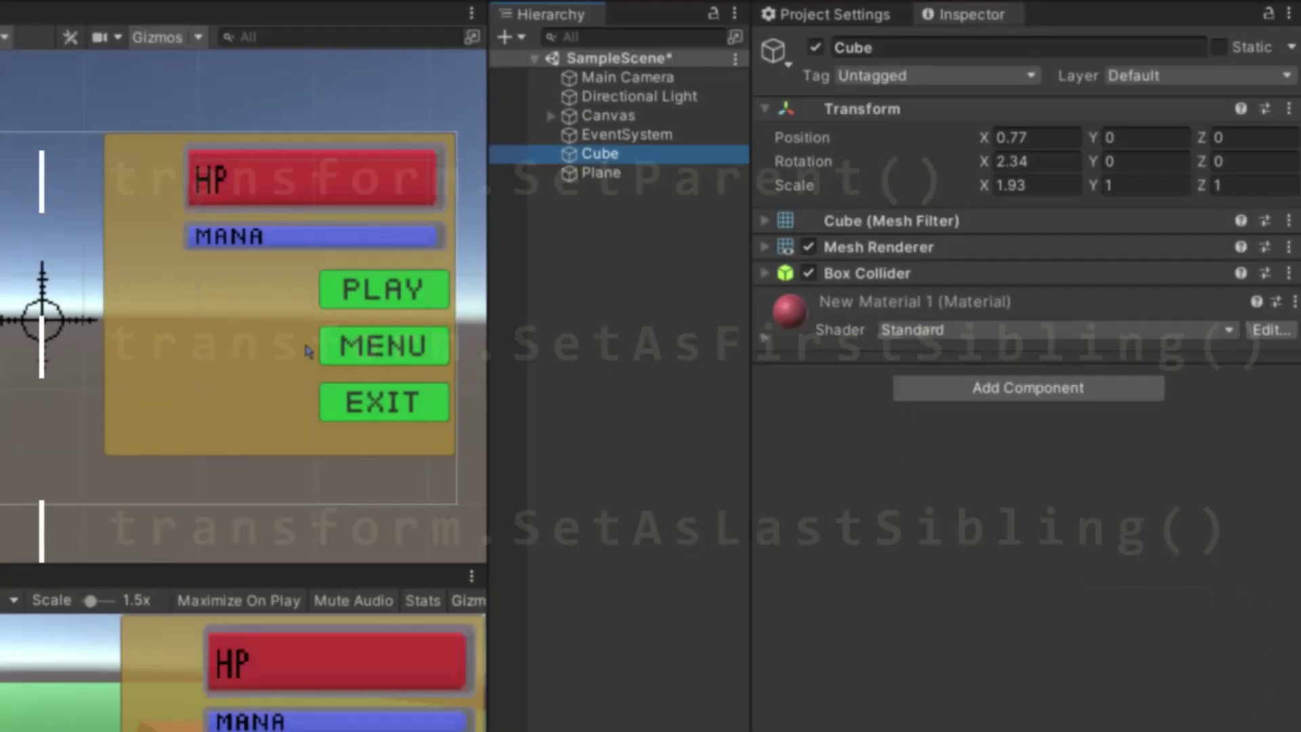
# Add a child Canvas inside the main Canvas.
pyautogui.rightClick(596, 117)
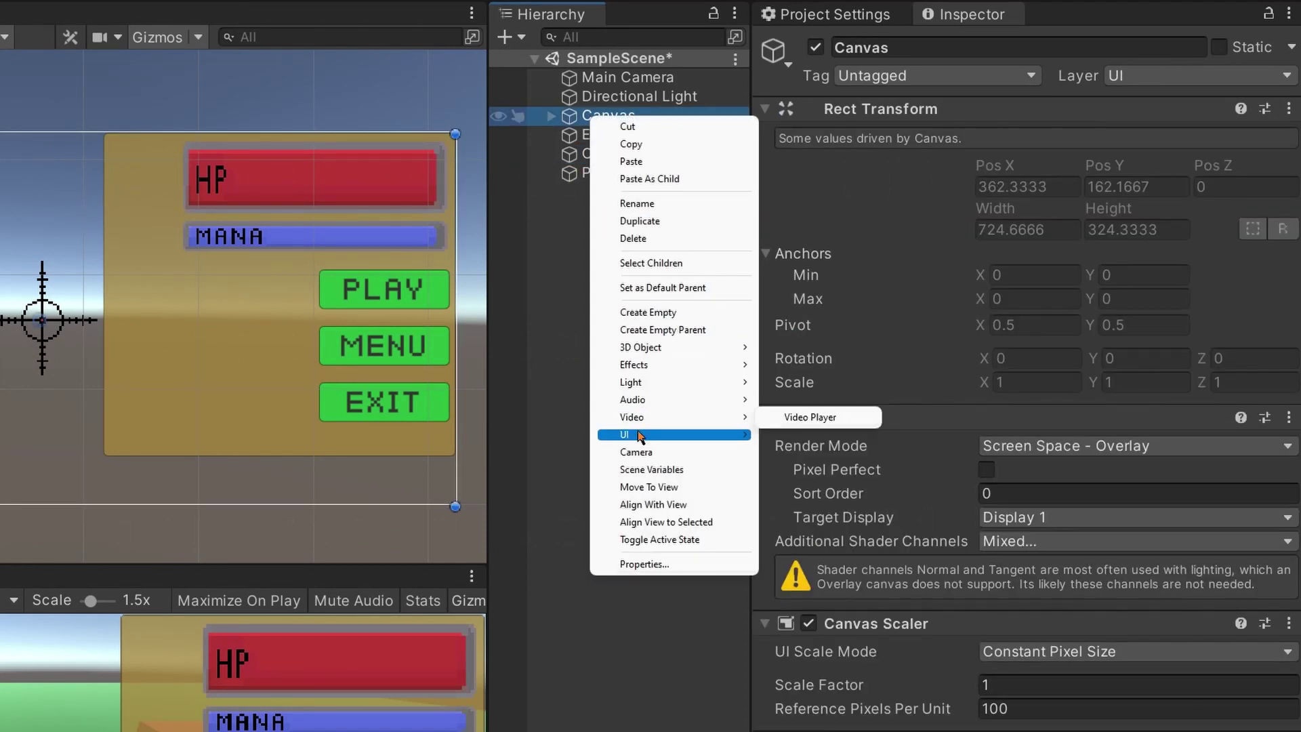
pyautogui.moveTo(640, 435)
pyautogui.click(810, 662)
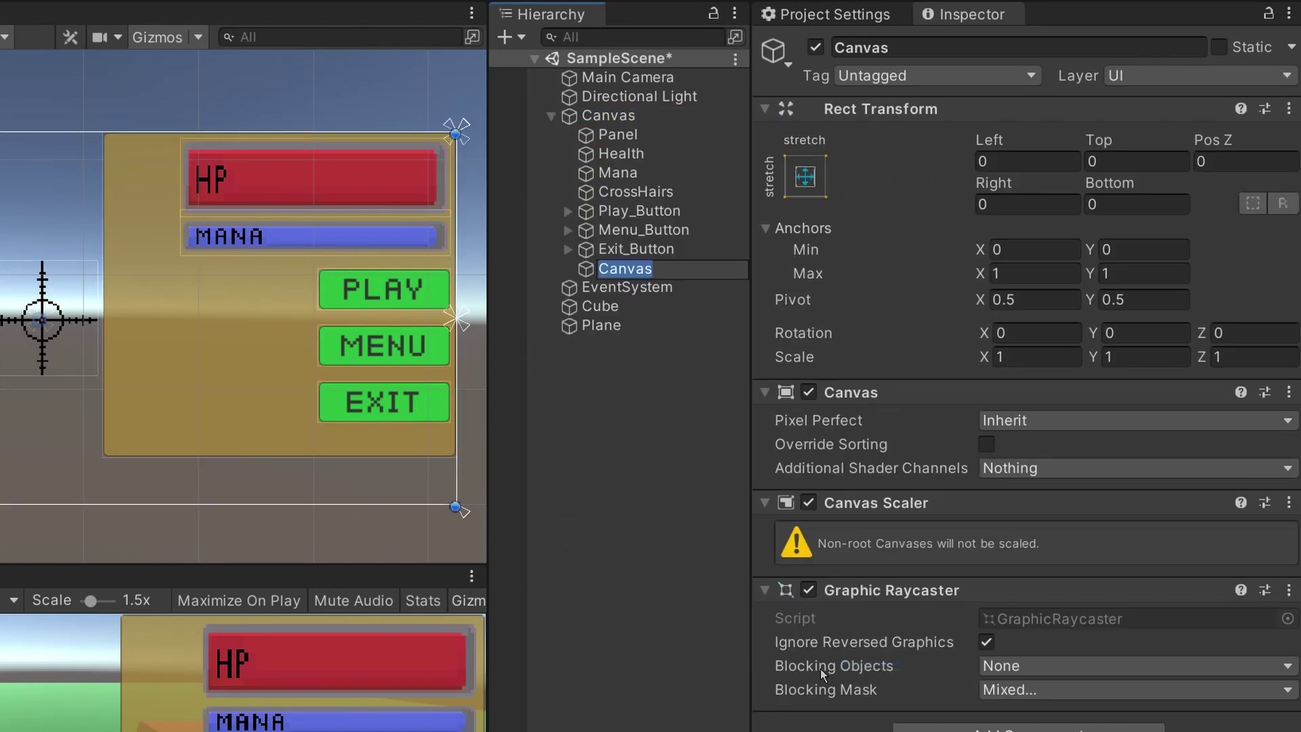
# Move PLAY, MENU and EXIT into the child Canvas, enable Override Sorting and set its Sort Order.
pyautogui.click(635, 212)
pyautogui.keyDown('shift'); pyautogui.click(638, 250); pyautogui.keyUp('shift')
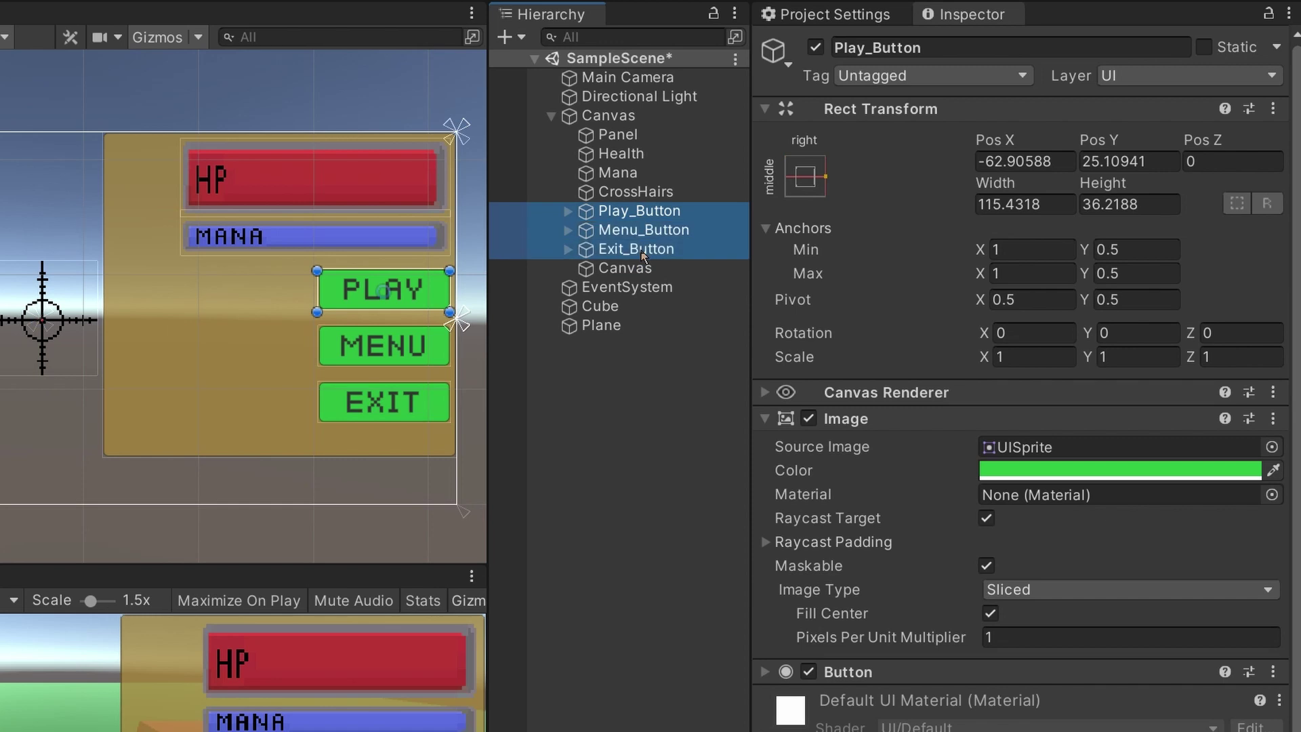
pyautogui.moveTo(638, 250); pyautogui.dragTo(637, 271)
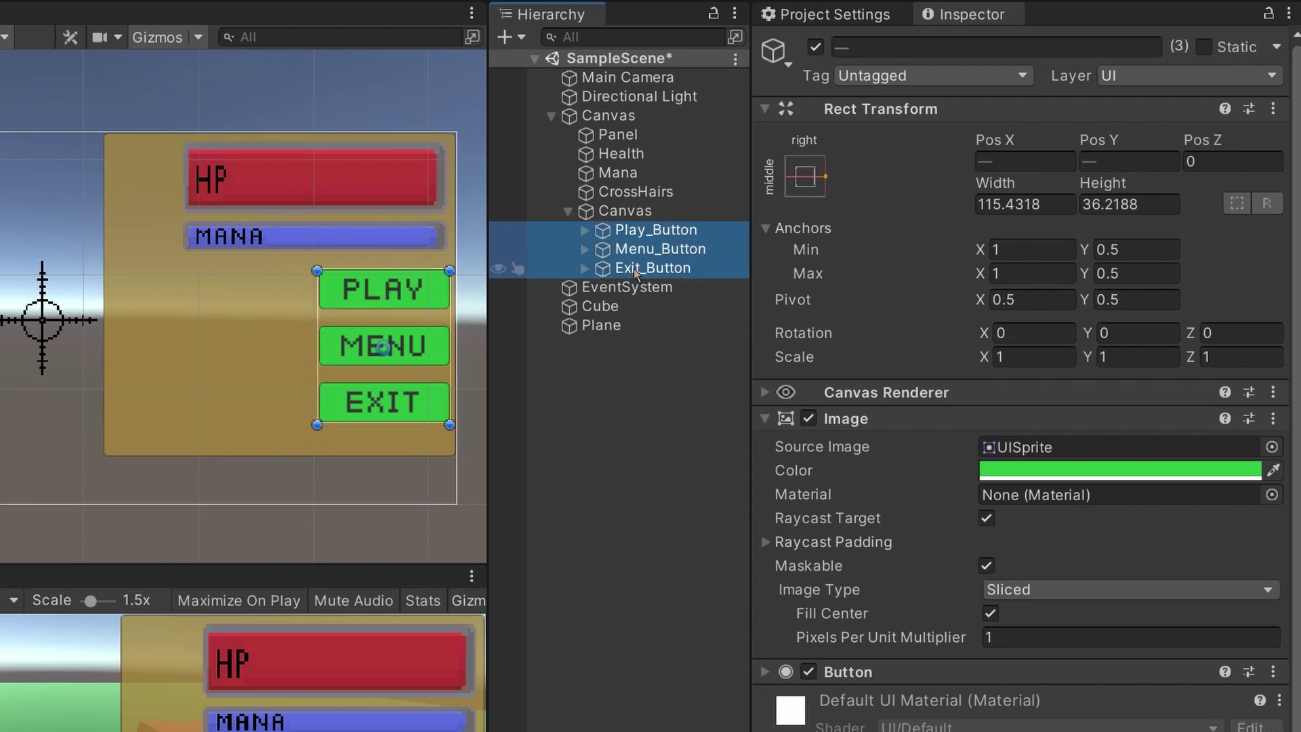
pyautogui.click(625, 211)
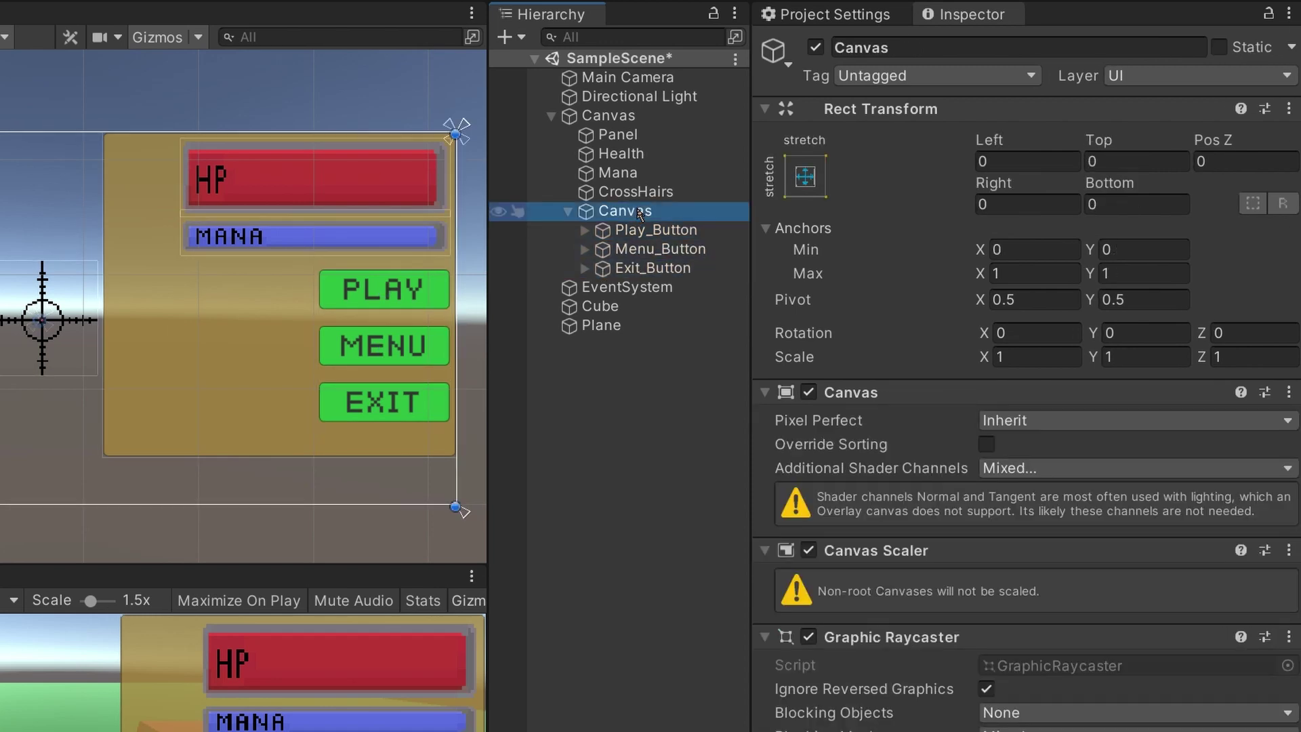
pyautogui.click(988, 445)
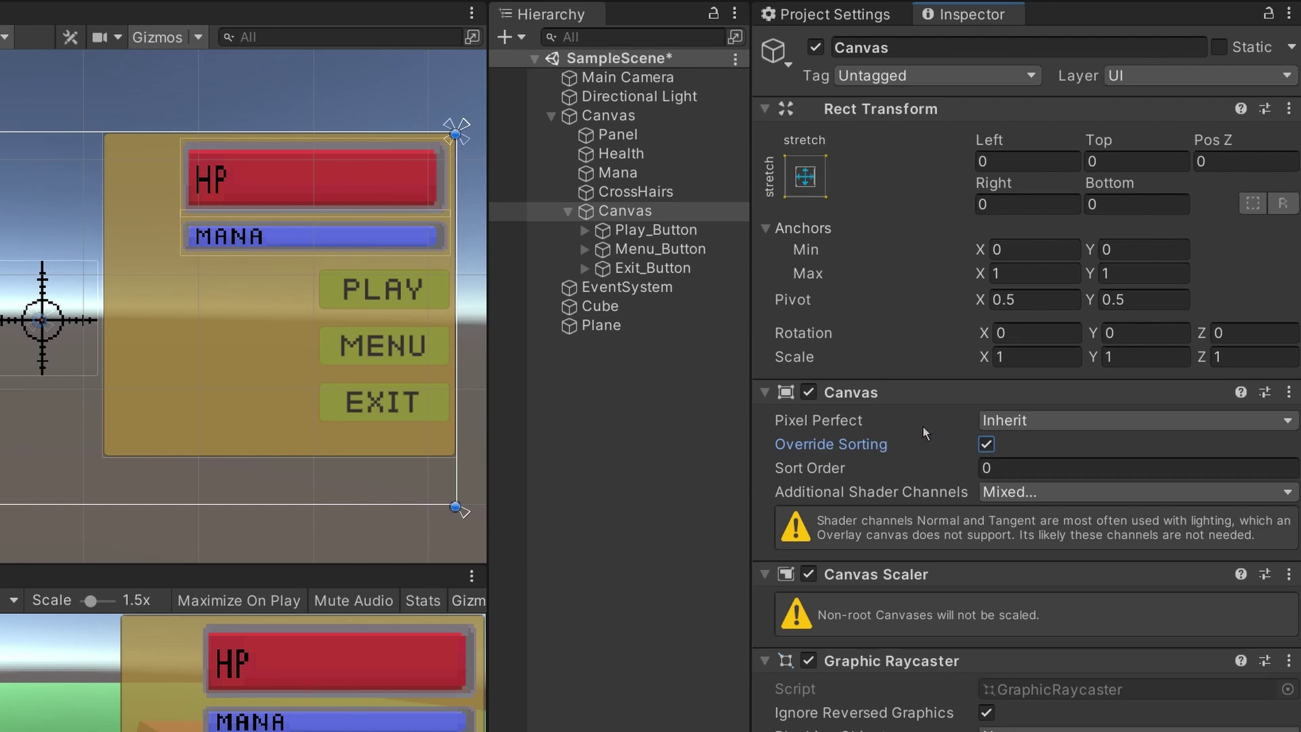
pyautogui.moveTo(974, 473)
pyautogui.mouseDown()
pyautogui.moveTo(1010, 465)
pyautogui.moveTo(970, 470)
pyautogui.mouseUp()
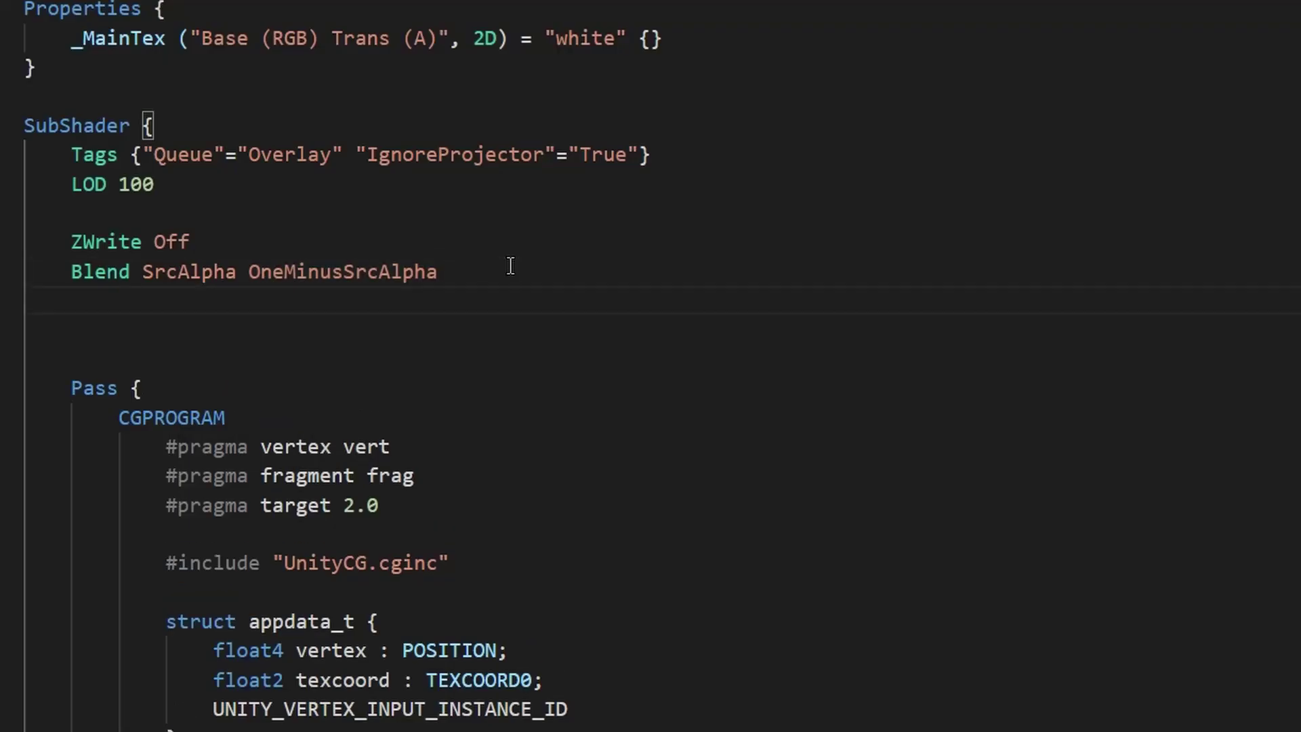
# Type 'ZTest Always' on the line beneath the Blend line in the UI shader.
pyautogui.write('ZTest A')
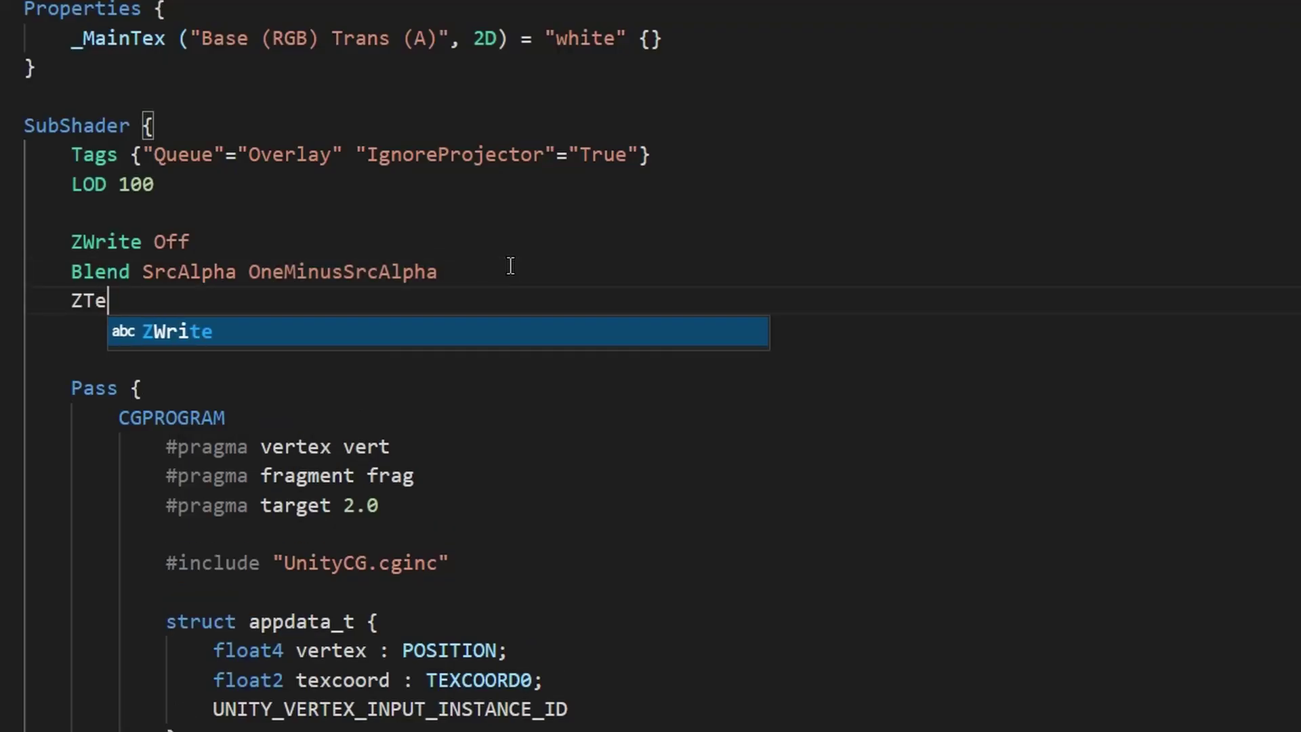
pyautogui.write('lways')
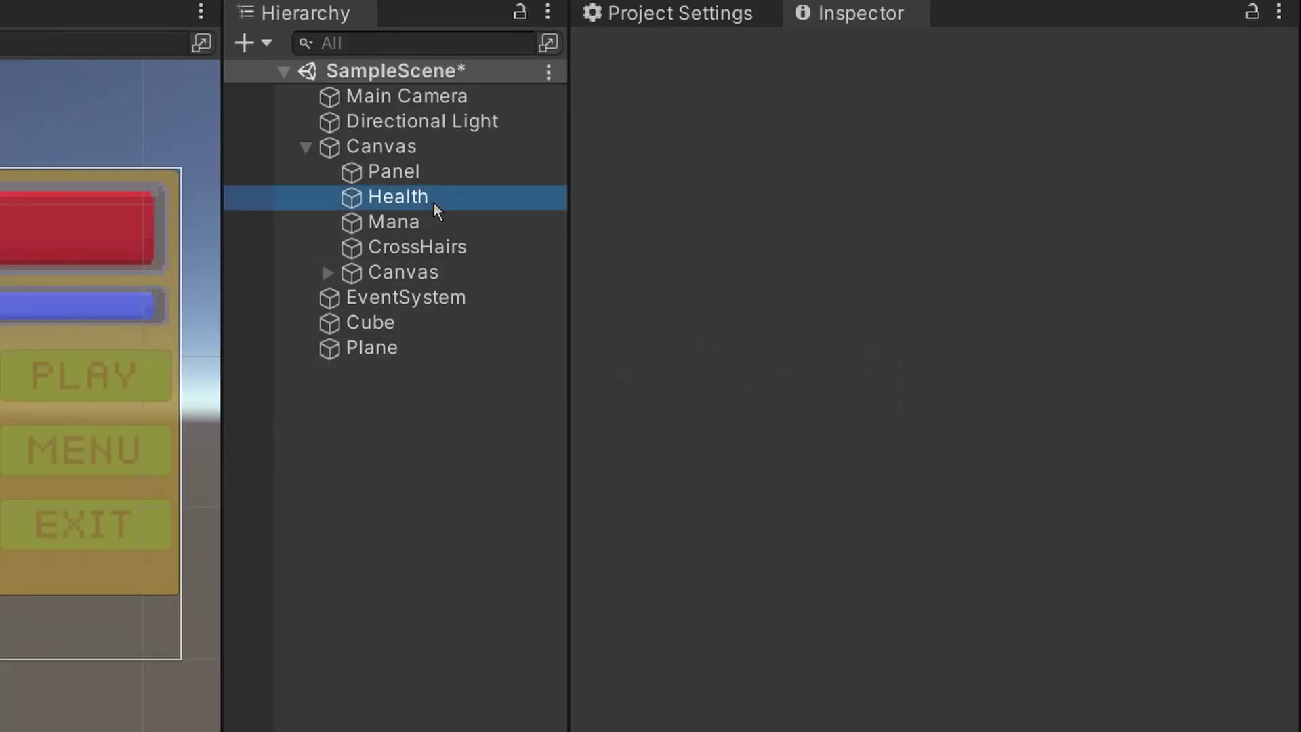
# Reparent Health and Mana under Panel in the Hierarchy and select Panel.
pyautogui.moveTo(434, 202); pyautogui.dragTo(427, 171)
pyautogui.moveTo(399, 221); pyautogui.dragTo(416, 177)
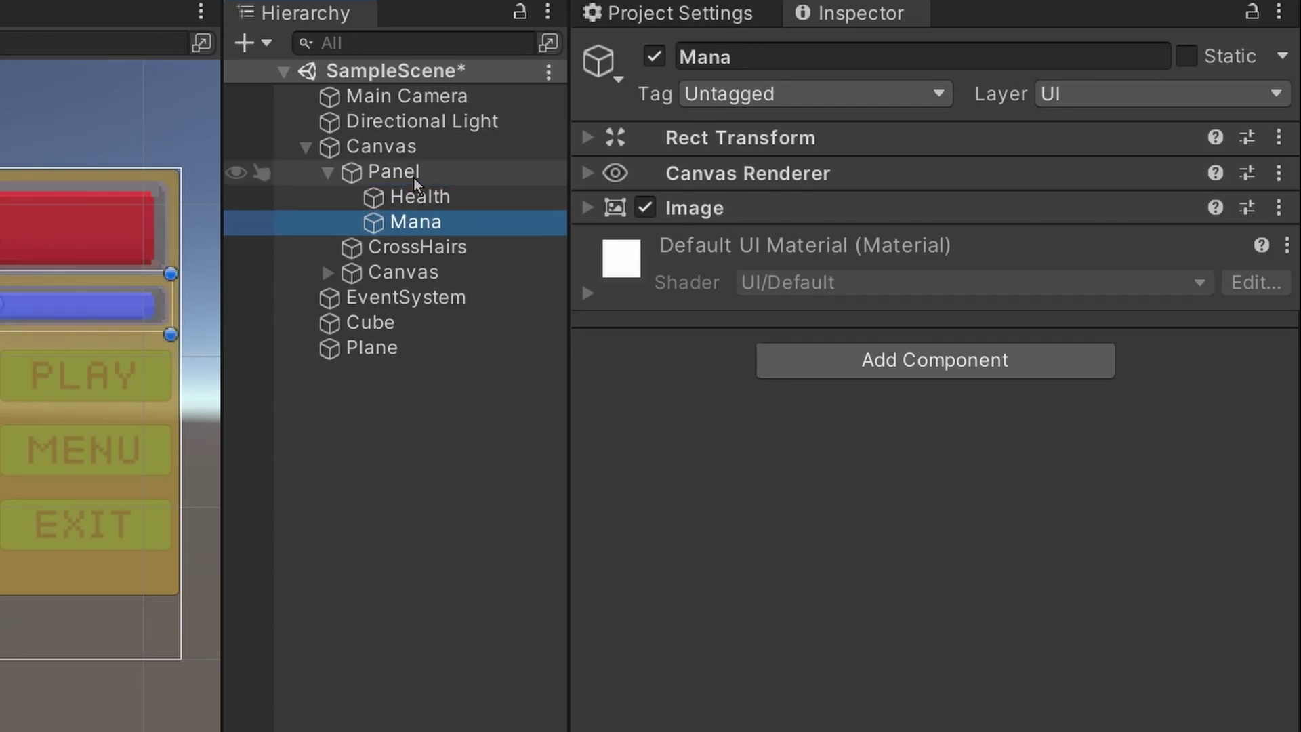
pyautogui.click(415, 178)
# Add a Canvas Group to Panel, scrub its Alpha, and enable Ignore Parent Groups.
pyautogui.click(806, 360)
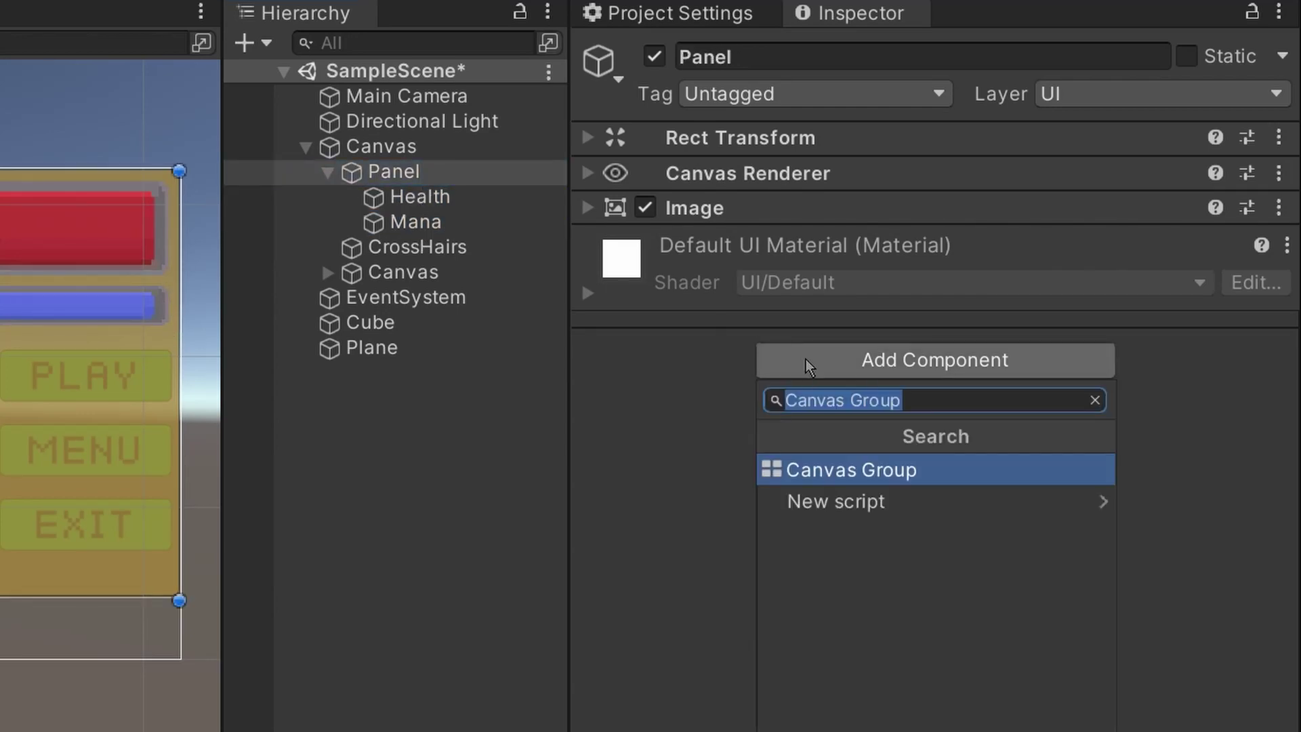
pyautogui.click(812, 478)
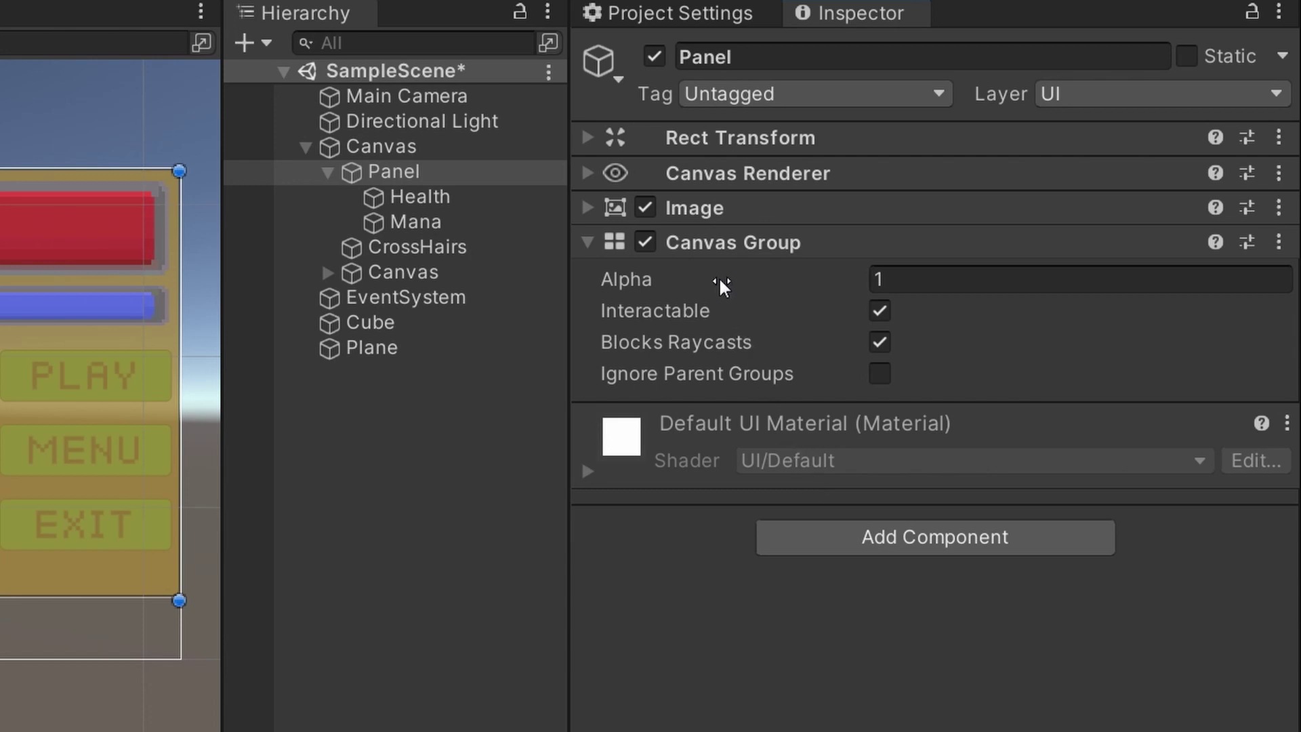
pyautogui.moveTo(771, 282); pyautogui.dragTo(871, 283)
pyautogui.click(879, 375)
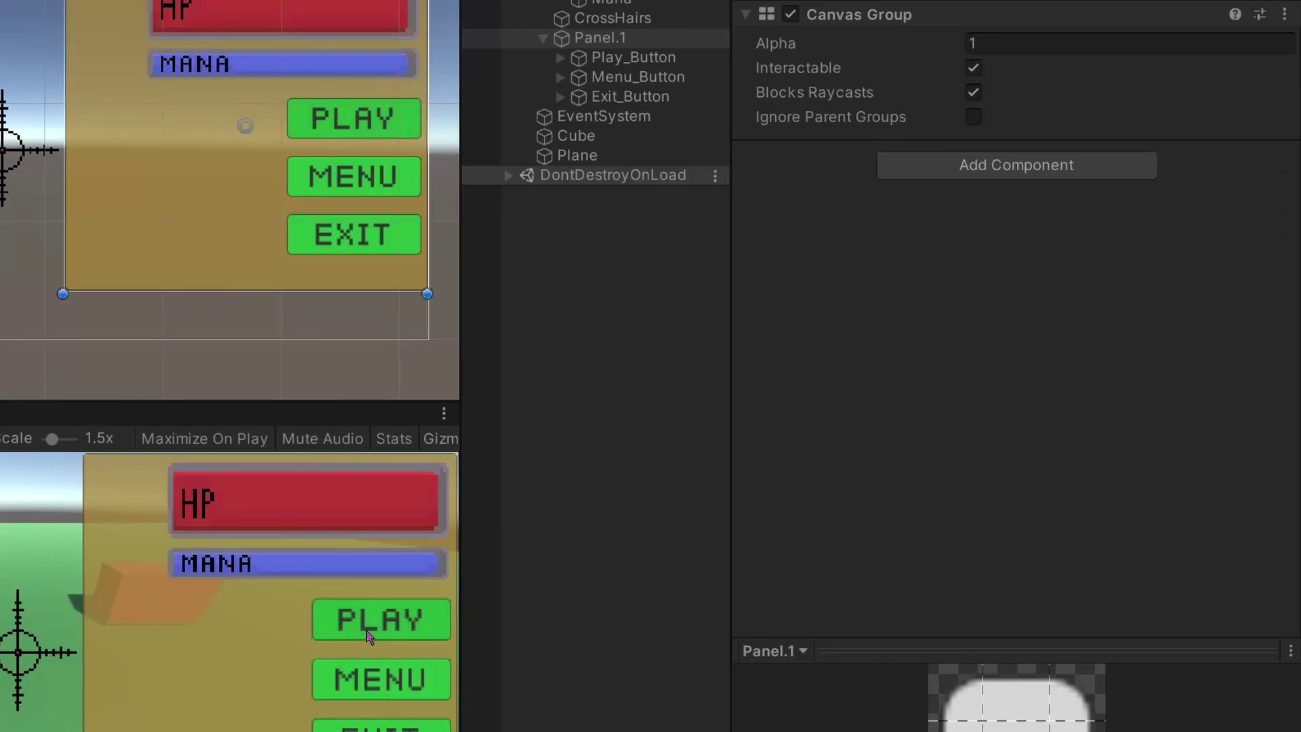
# Test PLAY, untick Panel.1's Canvas Group Interactable, retest PLAY, then re-tick Interactable.
pyautogui.click(368, 634)
pyautogui.click(368, 634)
pyautogui.click(368, 634)
pyautogui.click(973, 68)
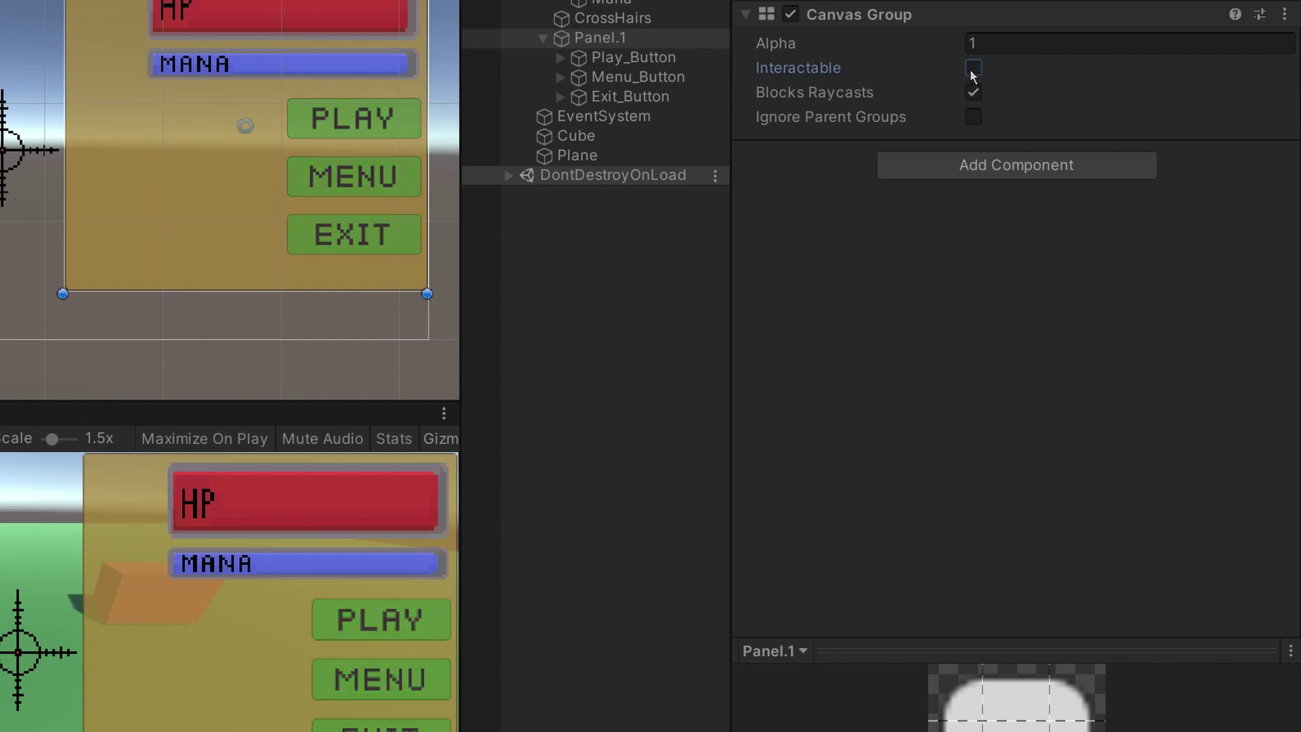
pyautogui.click(399, 629)
pyautogui.click(973, 69)
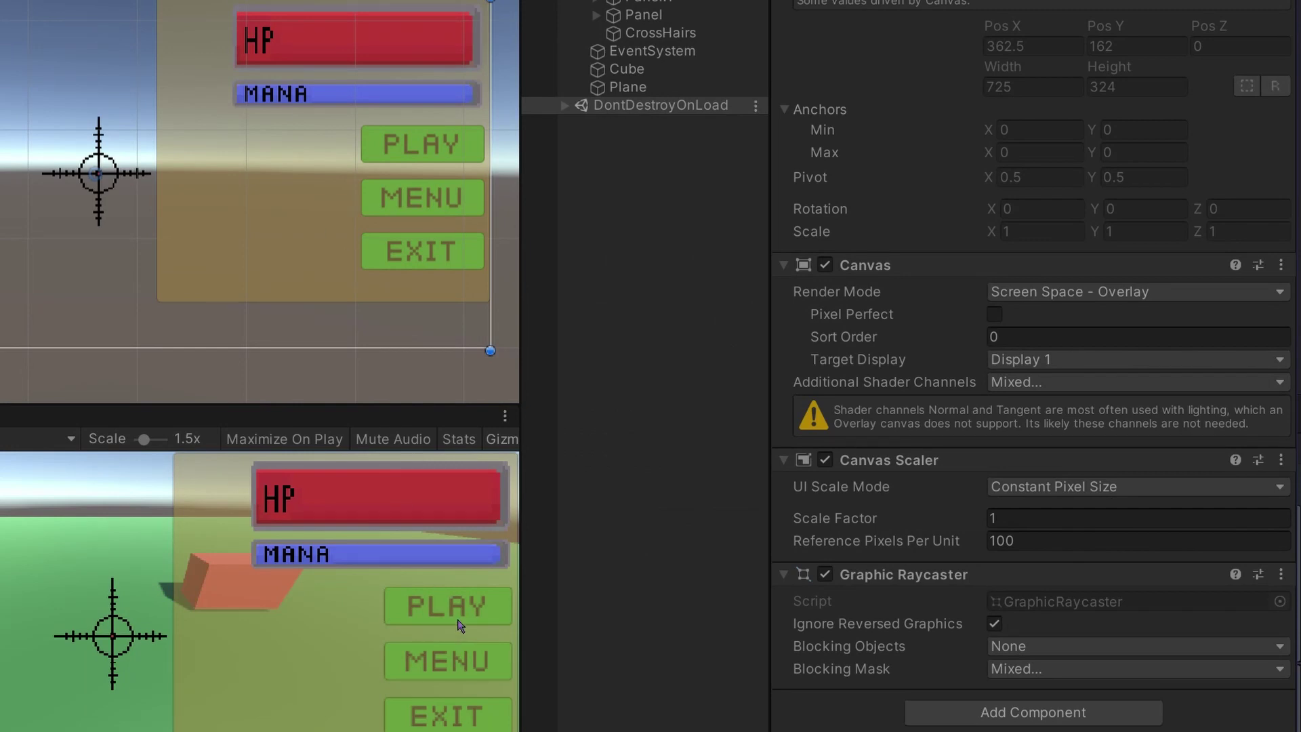
# Untick Blocks Raycasts on Panel's Canvas Group, test the buttons, then untick Panel.1's Interactable.
pyautogui.click(644, 15)
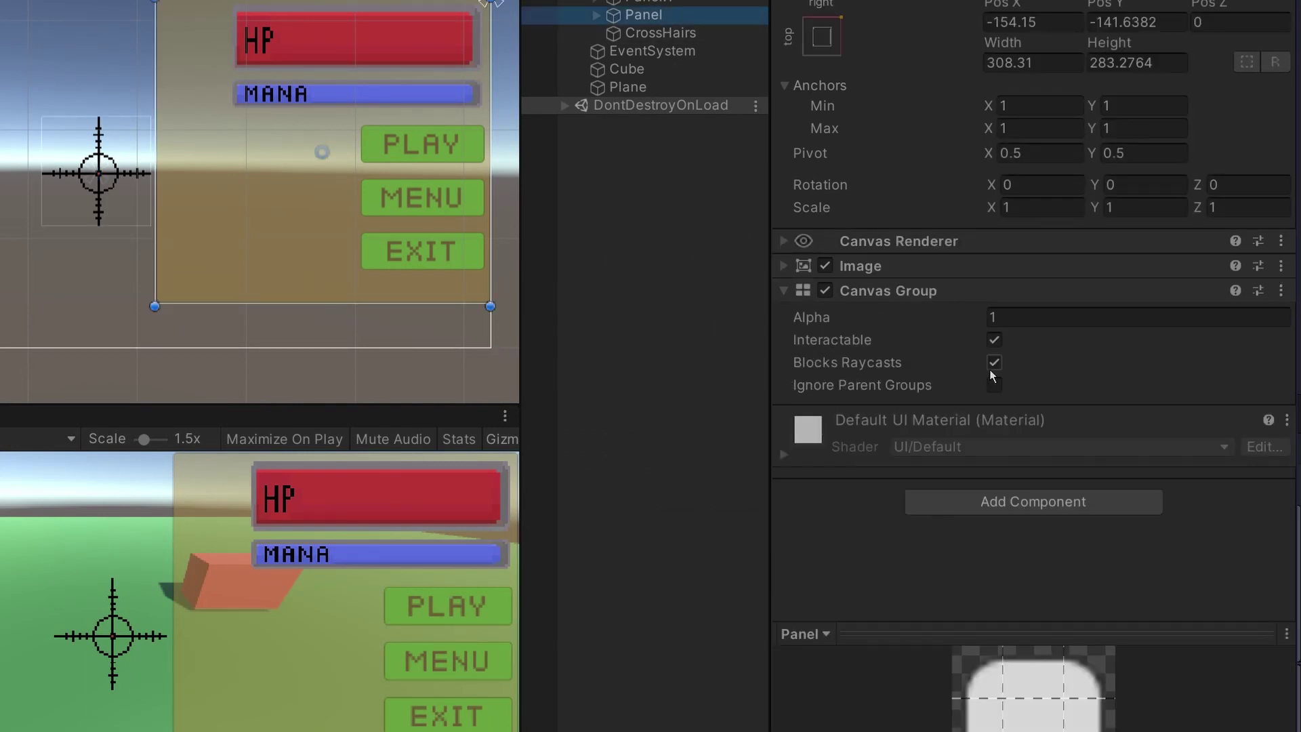
pyautogui.click(994, 364)
pyautogui.click(486, 601)
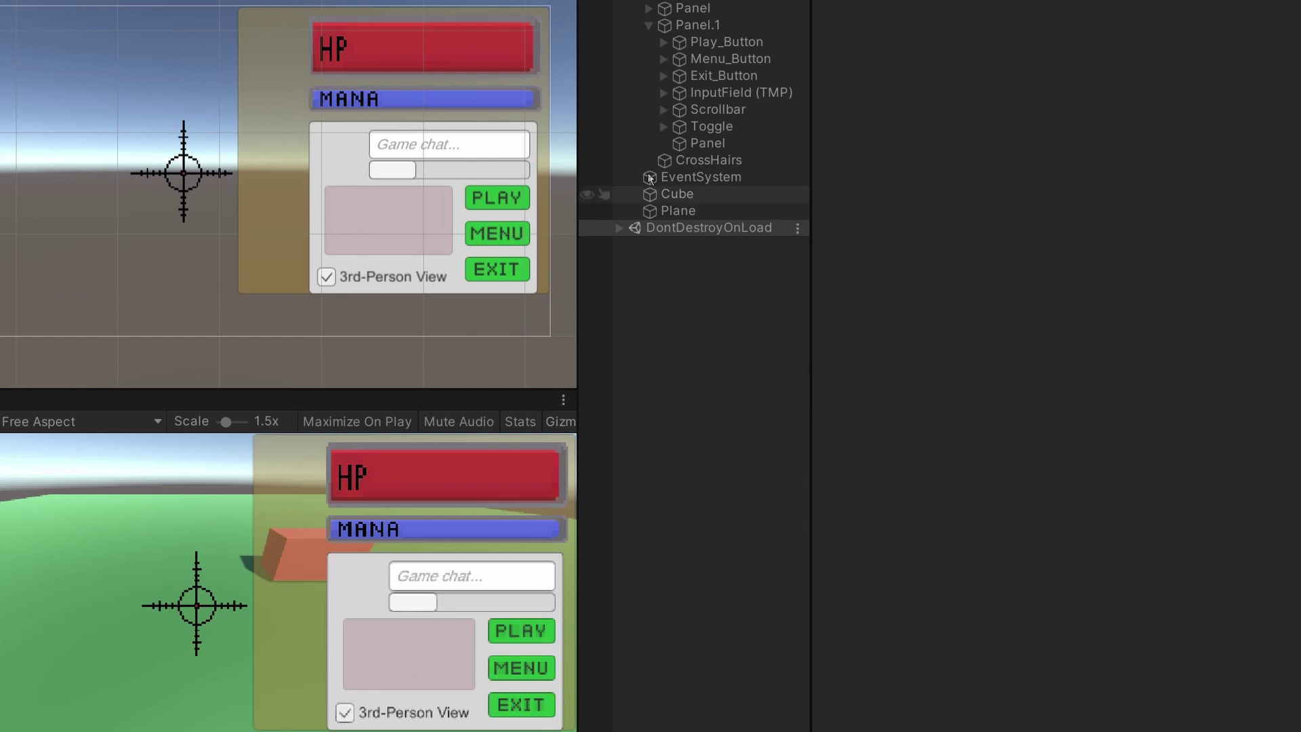
pyautogui.click(703, 28)
pyautogui.click(1021, 329)
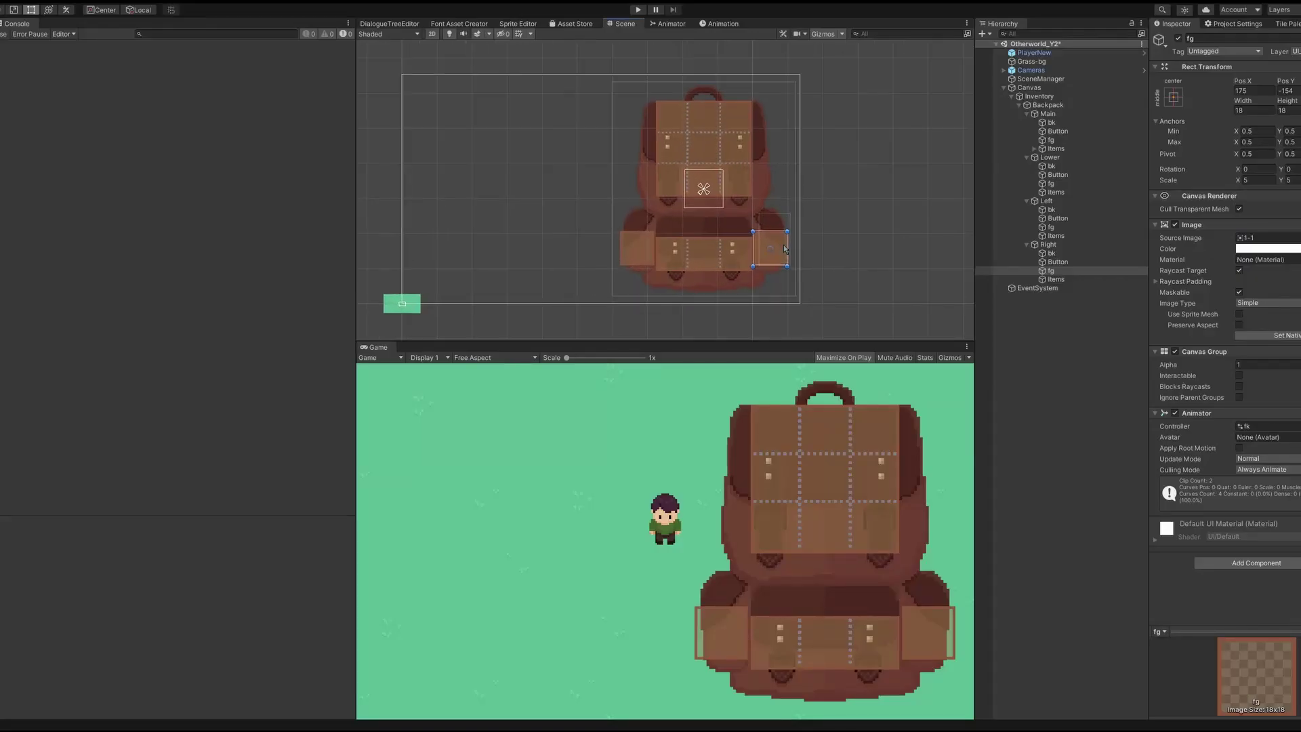
pyautogui.scroll(3, 770, 108)
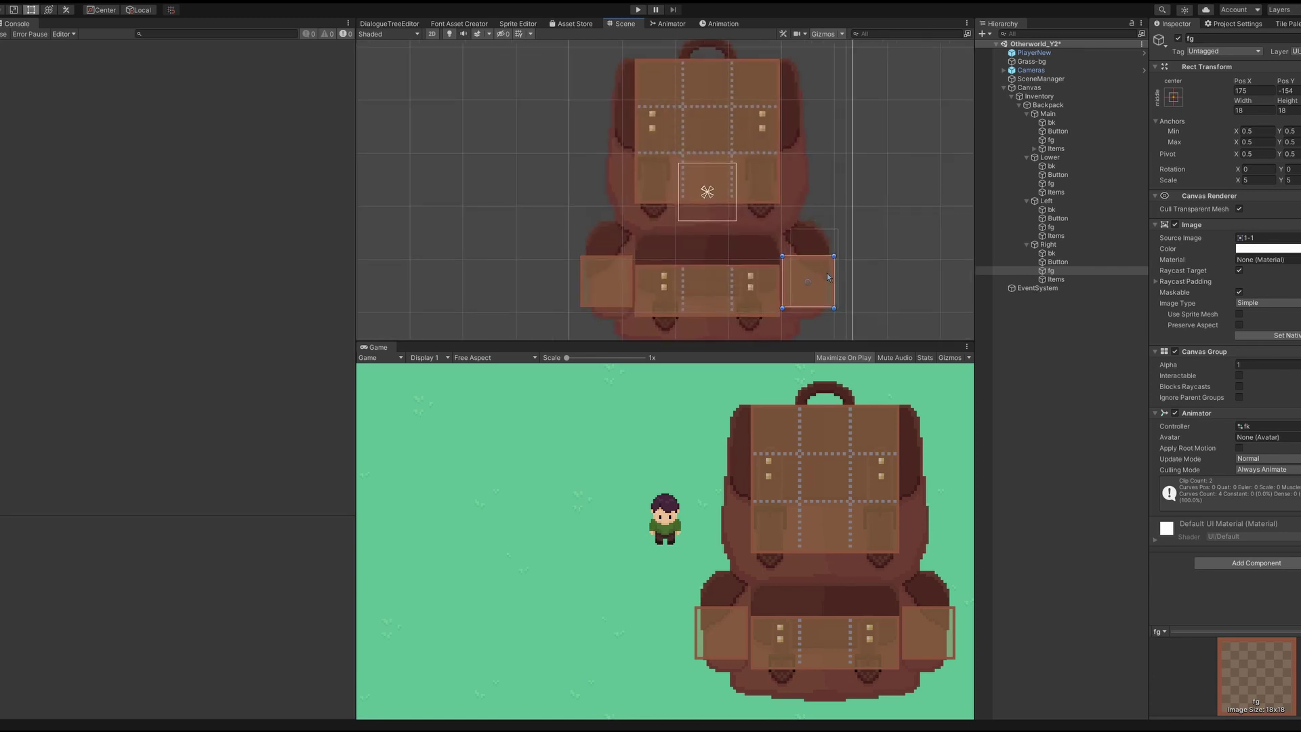
# Zoom onto the backpack and drag the Right pocket's fg image to 185, -156.
pyautogui.moveTo(827, 276)
pyautogui.mouseDown()
pyautogui.moveTo(818, 260)
pyautogui.moveTo(827, 279)
pyautogui.mouseUp()
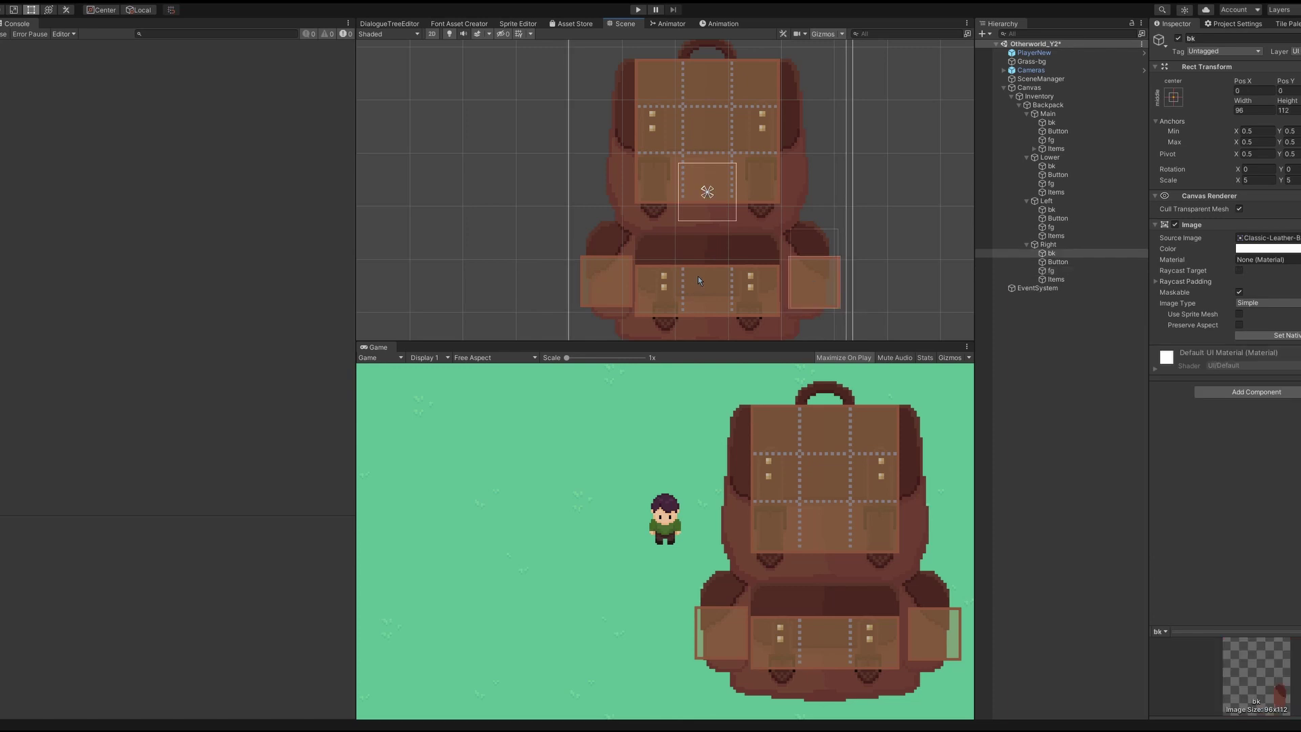